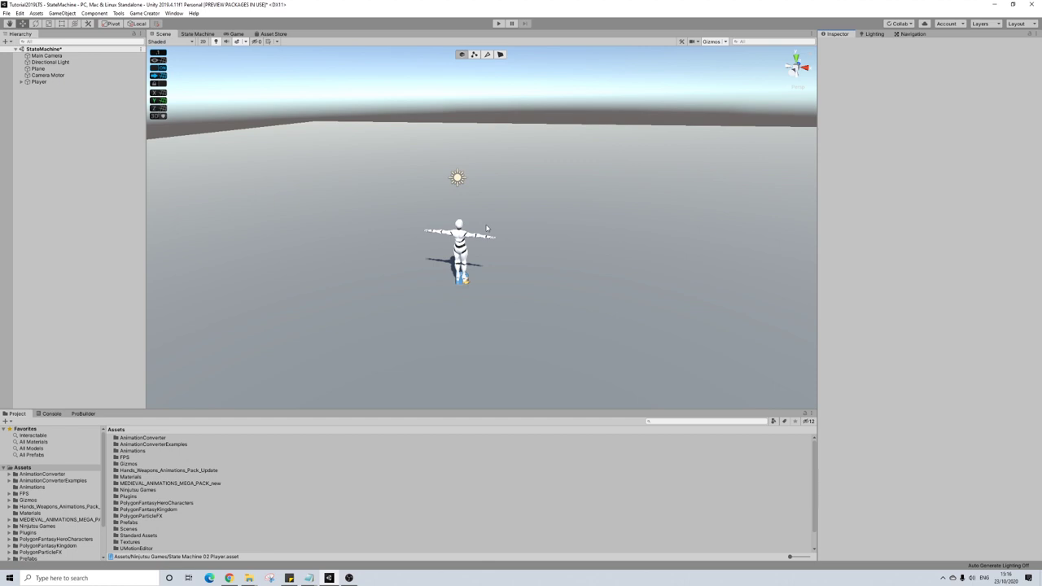
# - Expand Player in the Hierarchy and select it to show its Player Character and Character Animator components
pyautogui.click(21, 82)
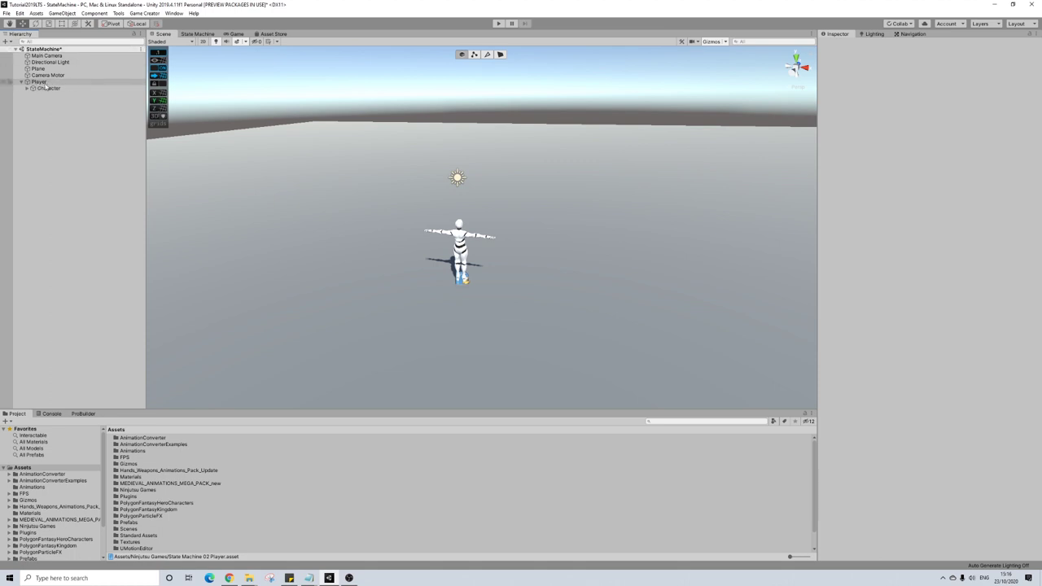
pyautogui.click(41, 82)
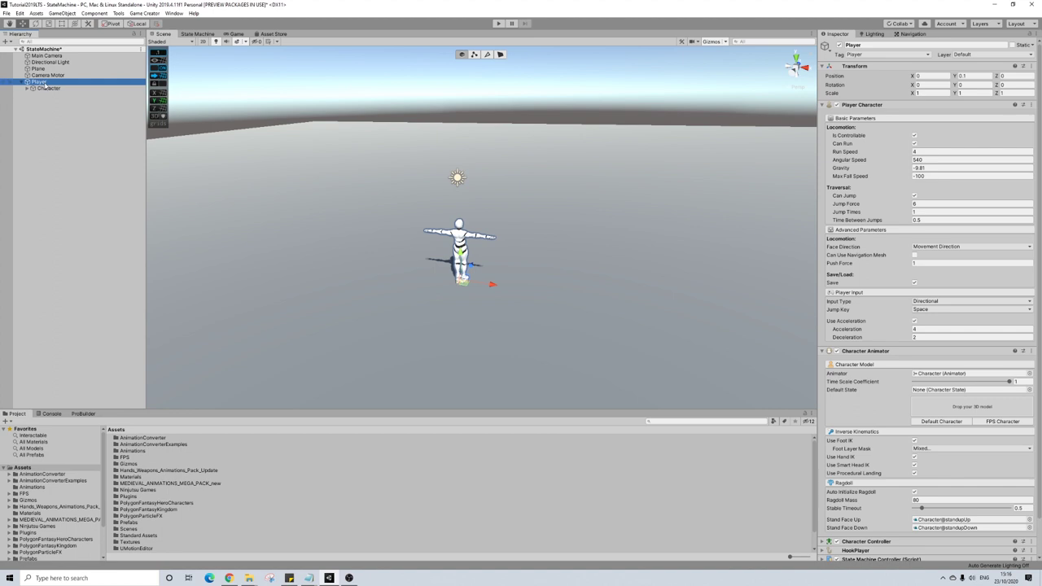
# - Enter play mode and make the character attack, aim and fire its weapon
pyautogui.click(496, 23)
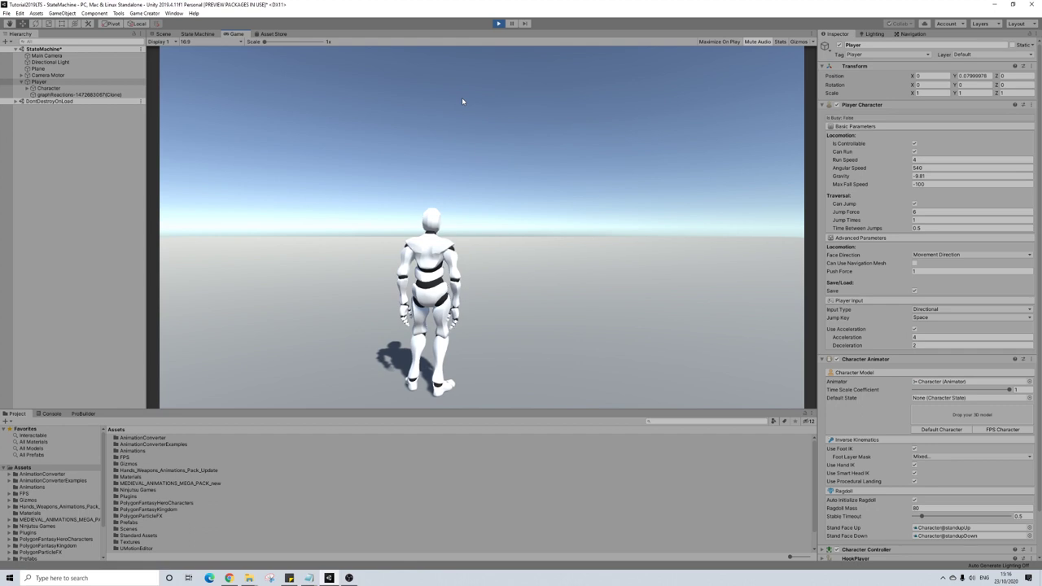
pyautogui.click(462, 101)
pyautogui.rightClick(482, 207)
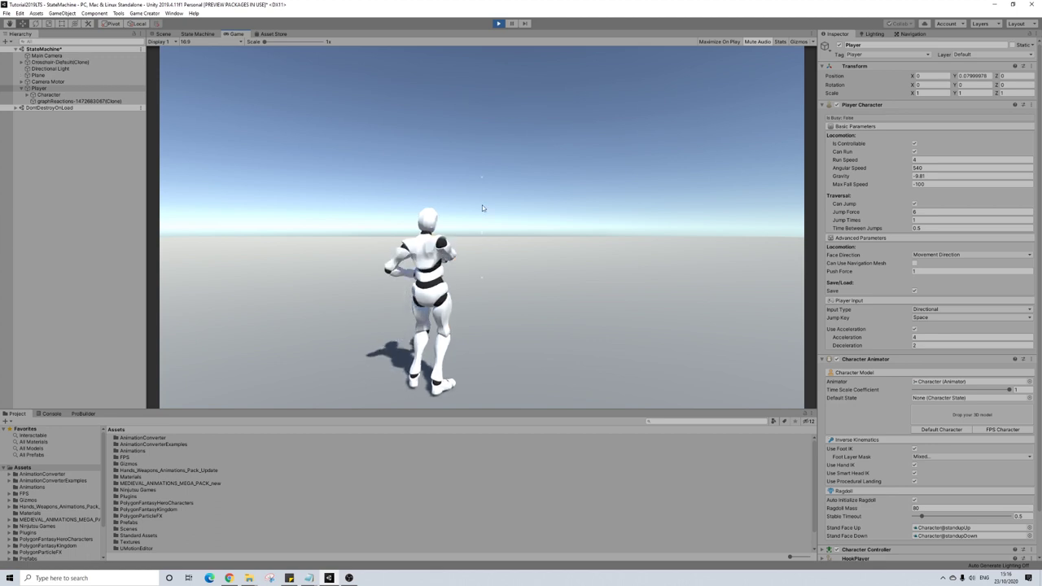
pyautogui.click(482, 208)
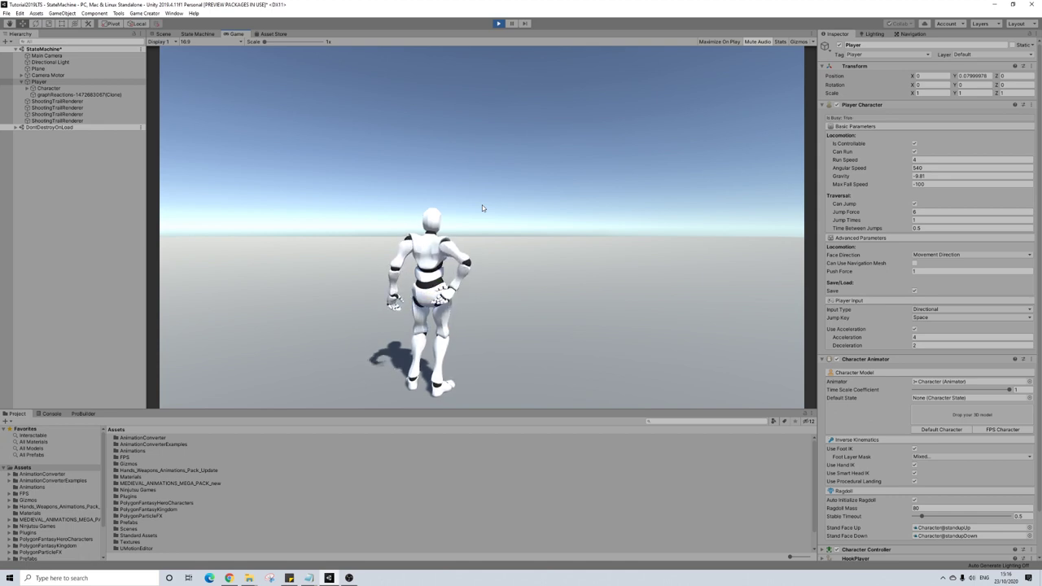
# - Chain a six-hit sword combo of slashes and a forward thrust
pyautogui.click(482, 205)
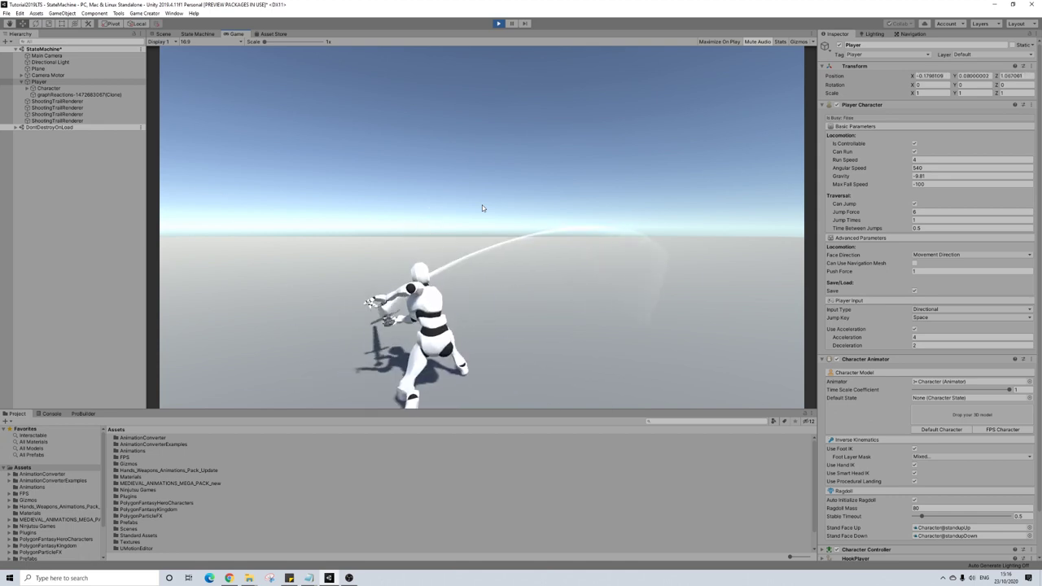
pyautogui.click(482, 205)
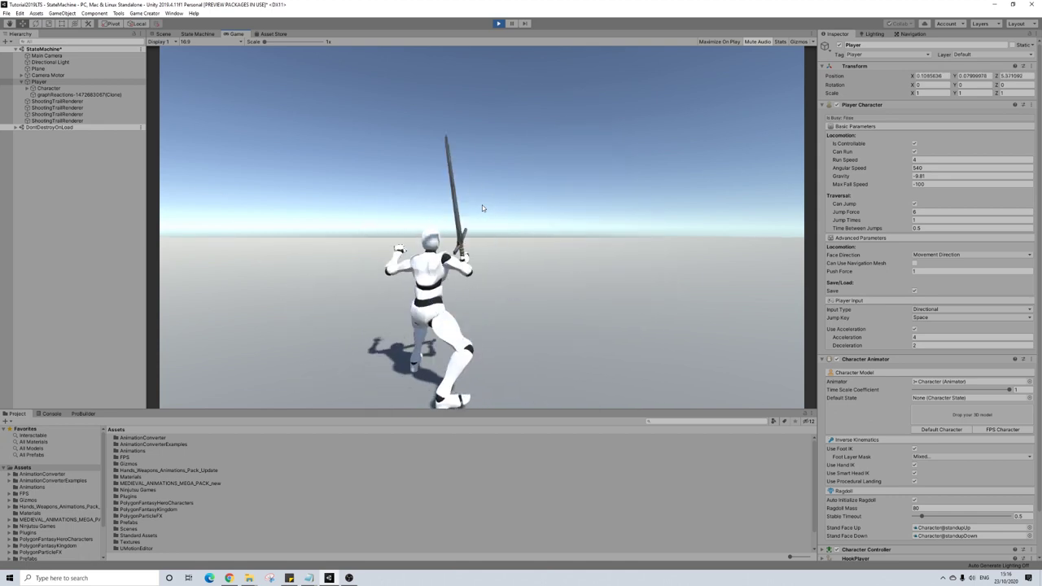
pyautogui.click(482, 206)
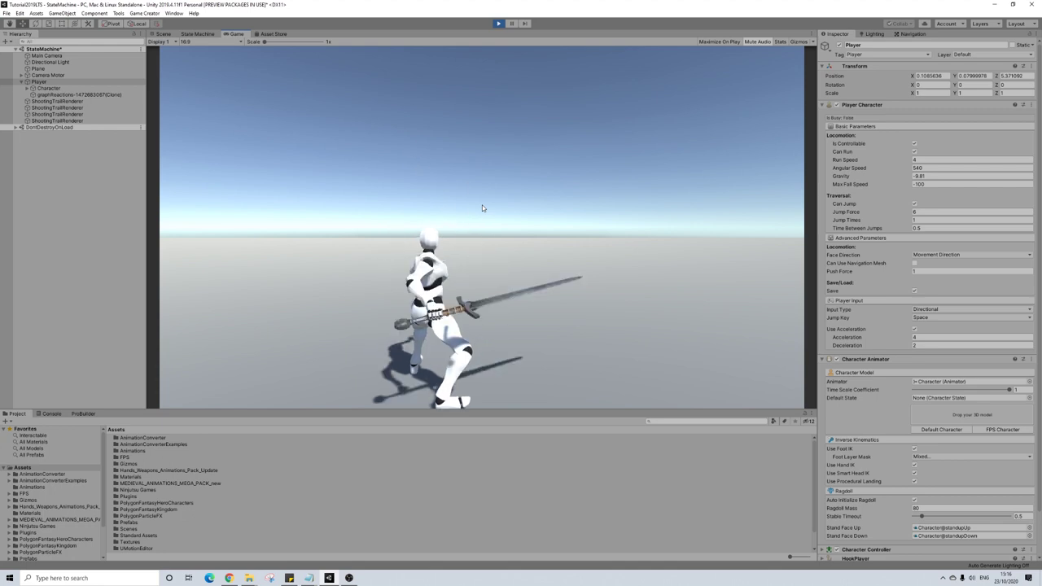
pyautogui.click(482, 207)
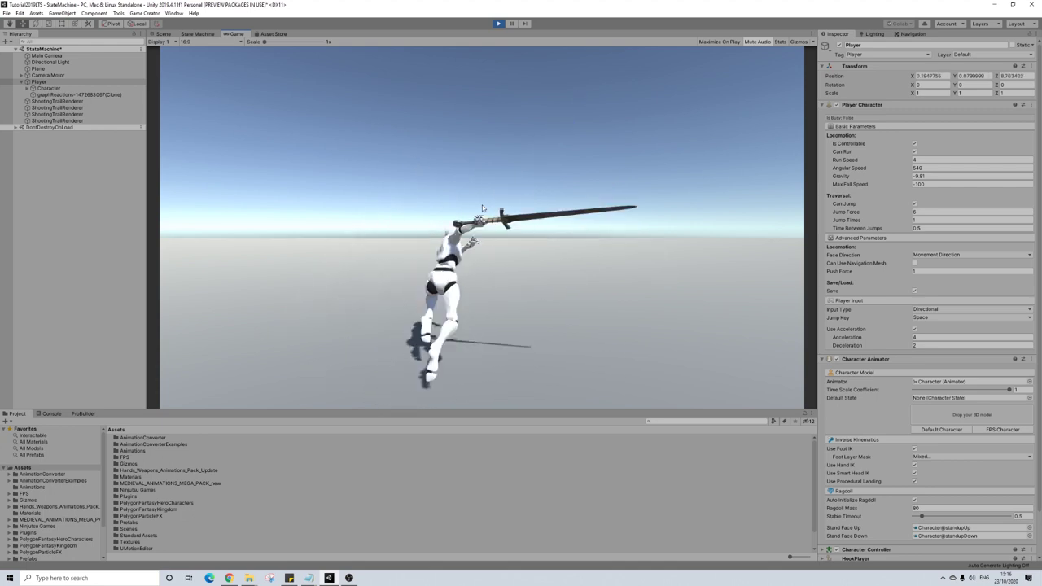
pyautogui.click(482, 207)
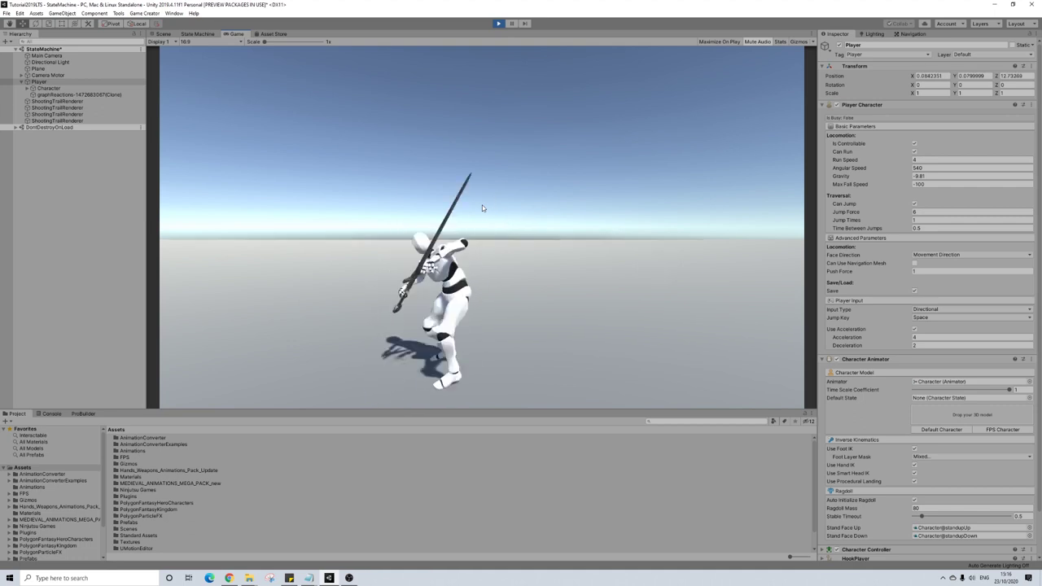
pyautogui.click(482, 208)
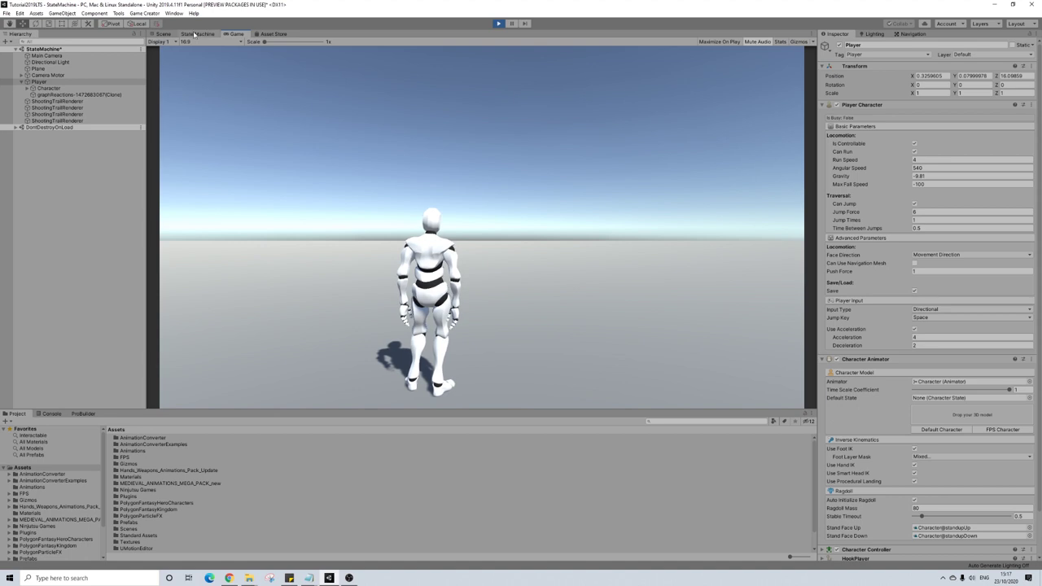
# - Dock the State Machine 02 Player graph right of a narrowed Game view and center it
pyautogui.moveTo(195, 34); pyautogui.dragTo(714, 181)
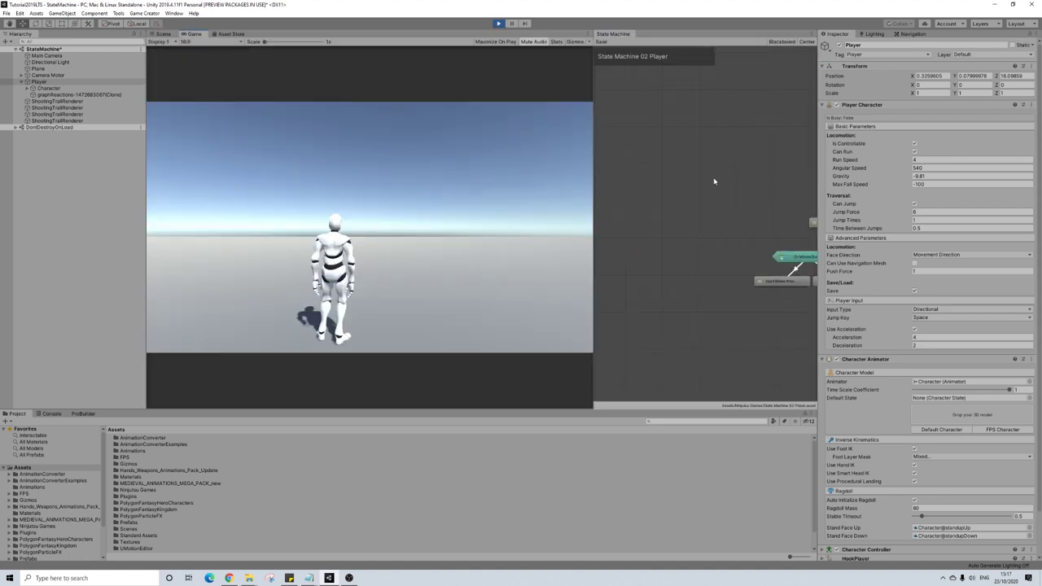
pyautogui.moveTo(591, 197); pyautogui.dragTo(488, 193)
pyautogui.click(806, 43)
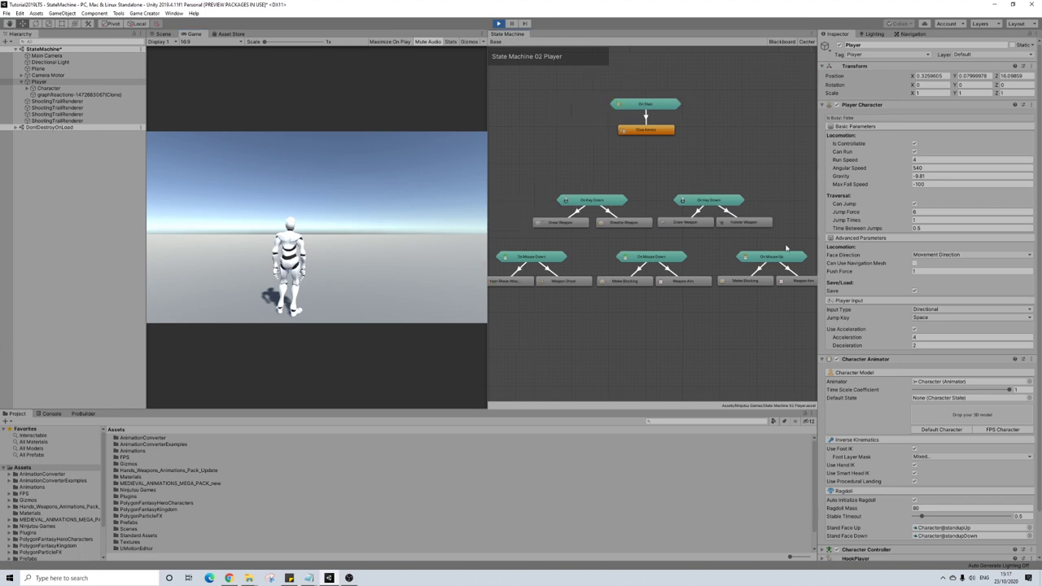
pyautogui.scroll(-2, 773, 247)
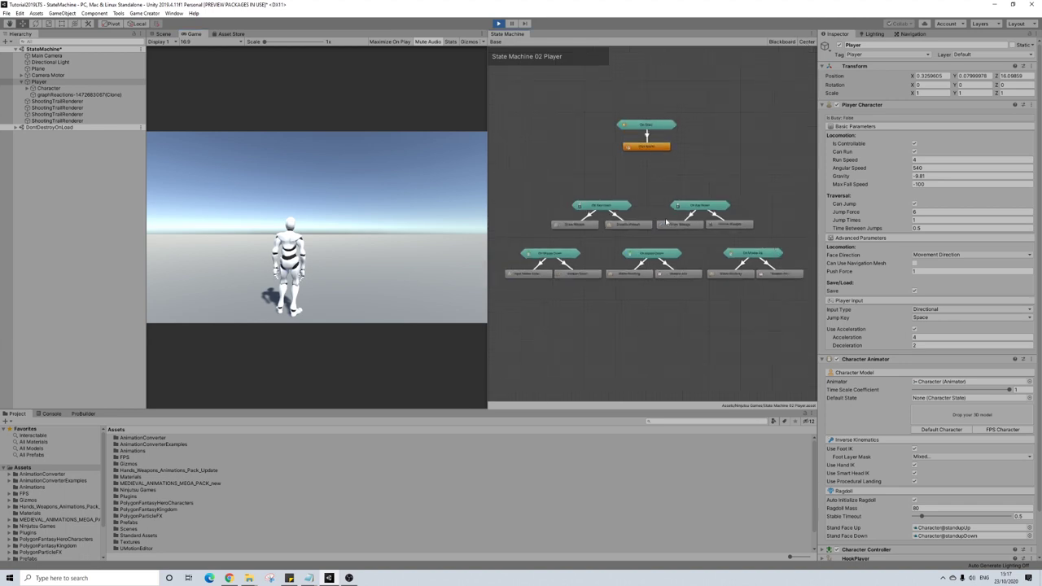
pyautogui.scroll(1, 659, 220)
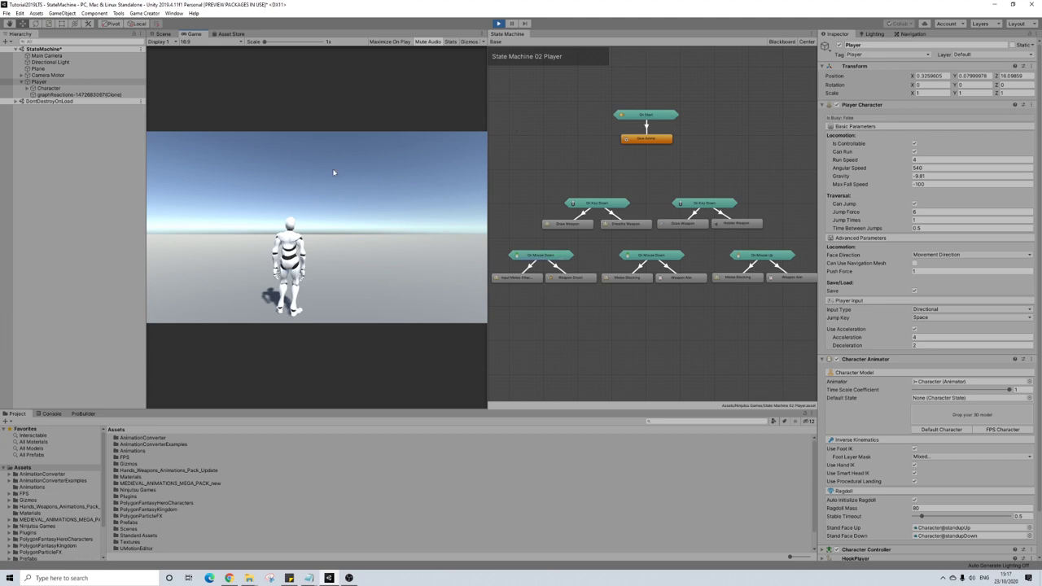
pyautogui.press('e')
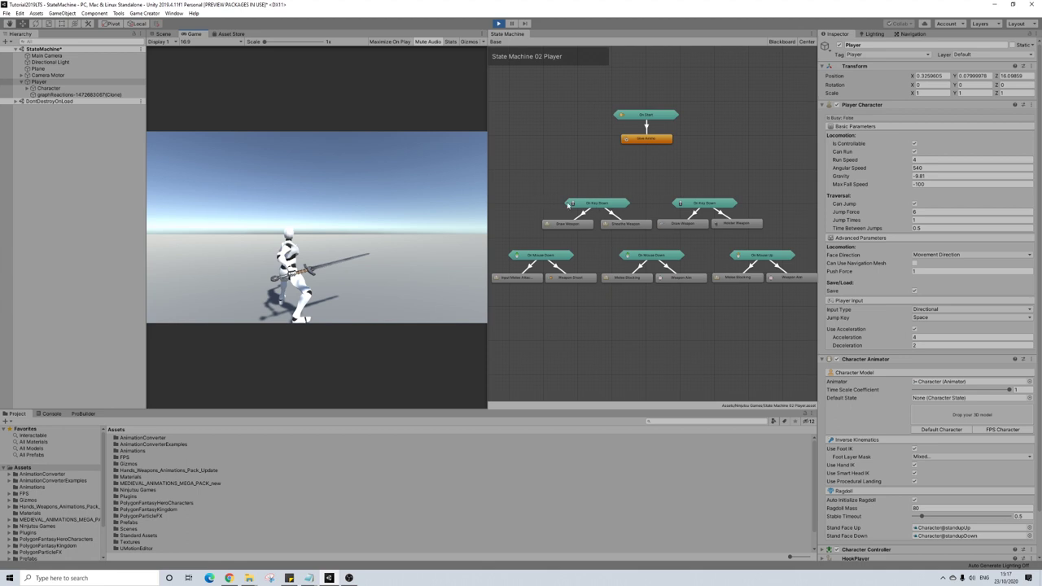
pyautogui.press('e')
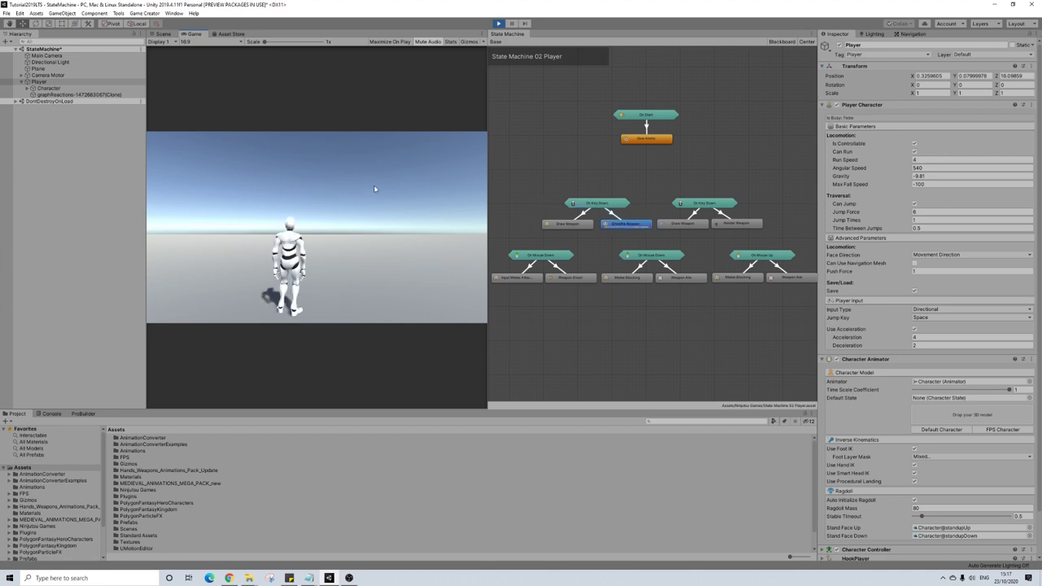
pyautogui.press('e')
pyautogui.press('e')
pyautogui.press('e')
pyautogui.press('e')
pyautogui.press('e')
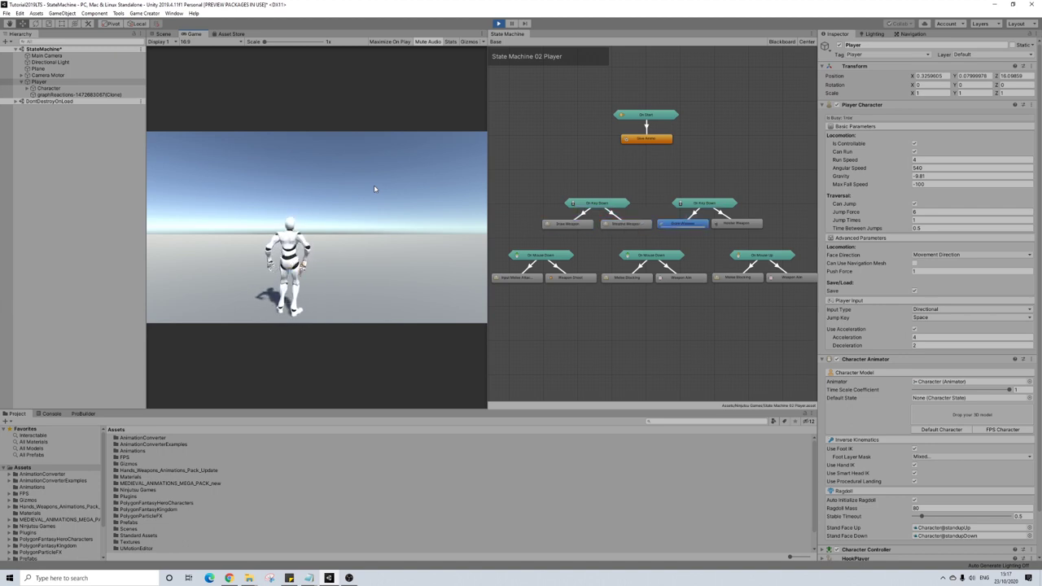
pyautogui.press('e')
pyautogui.press('e')
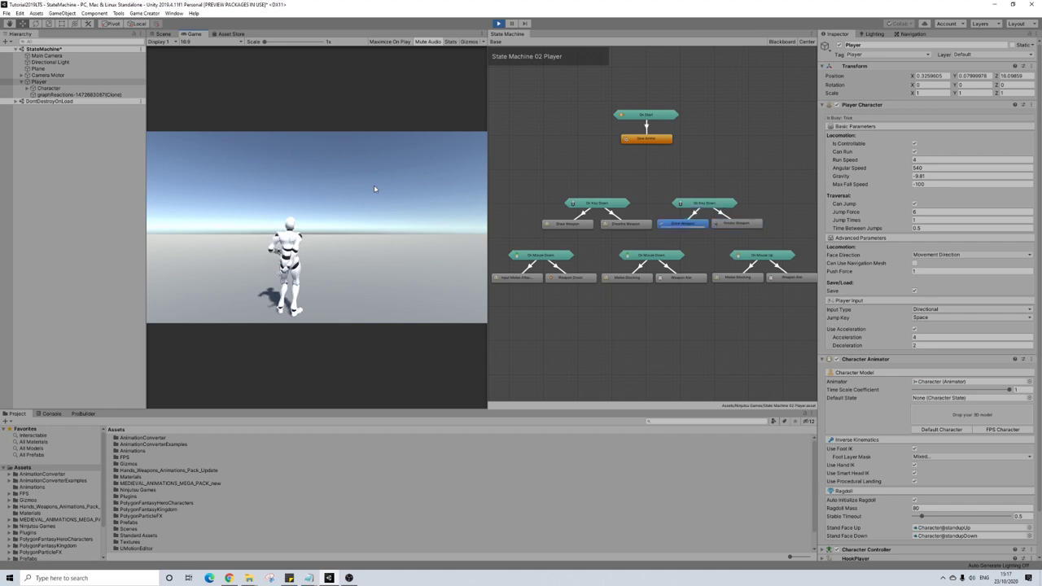
pyautogui.press('e')
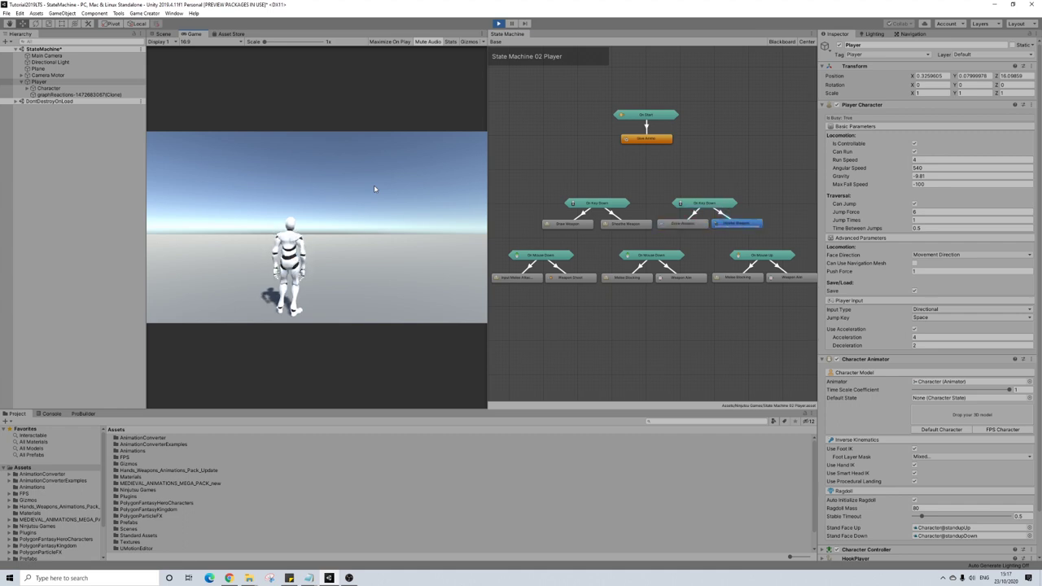
pyautogui.press('e')
pyautogui.rightClick(374, 185)
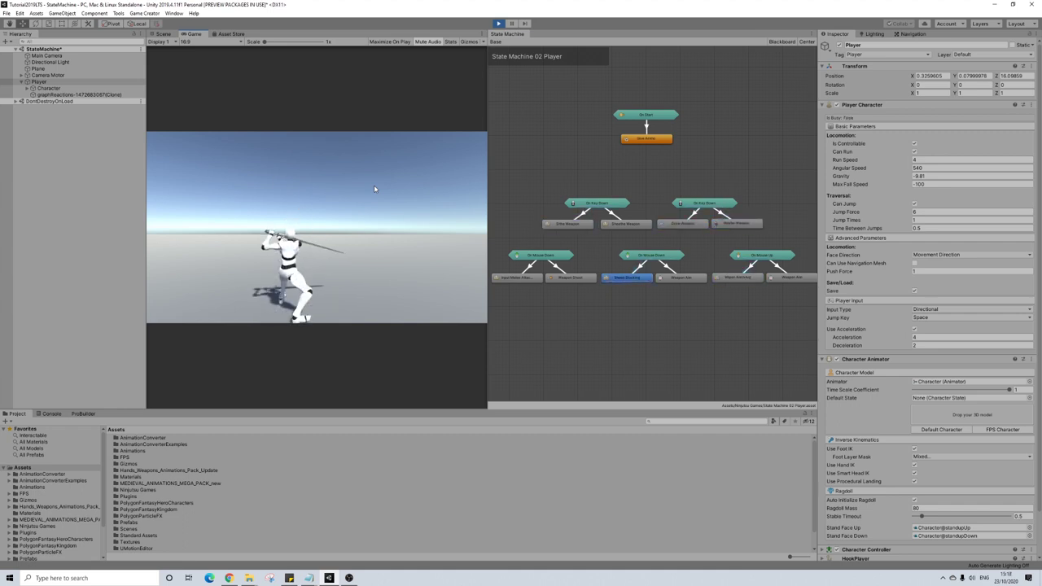
pyautogui.rightClick(373, 185)
pyautogui.rightClick(373, 185)
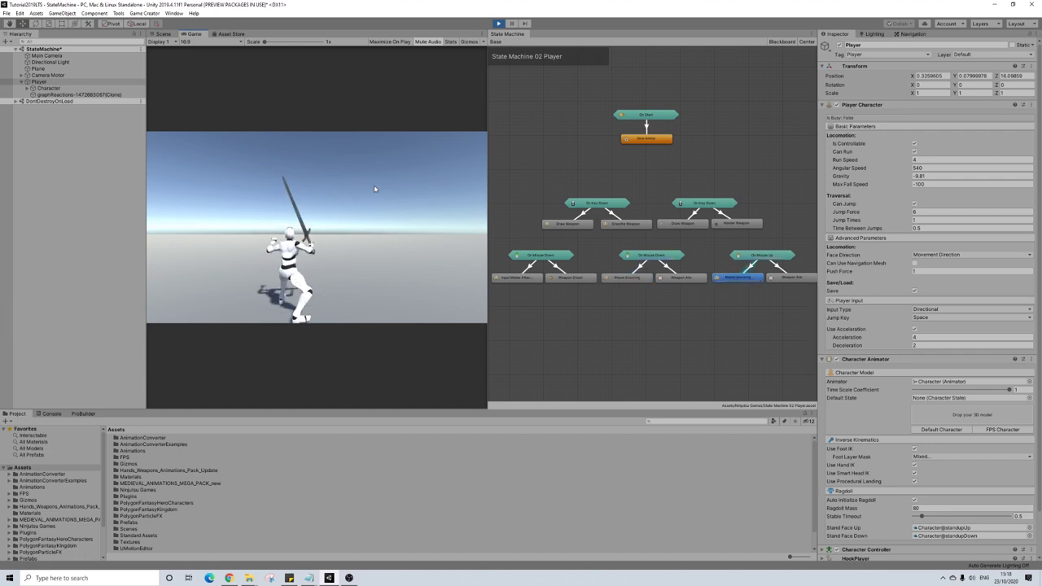
pyautogui.rightClick(374, 185)
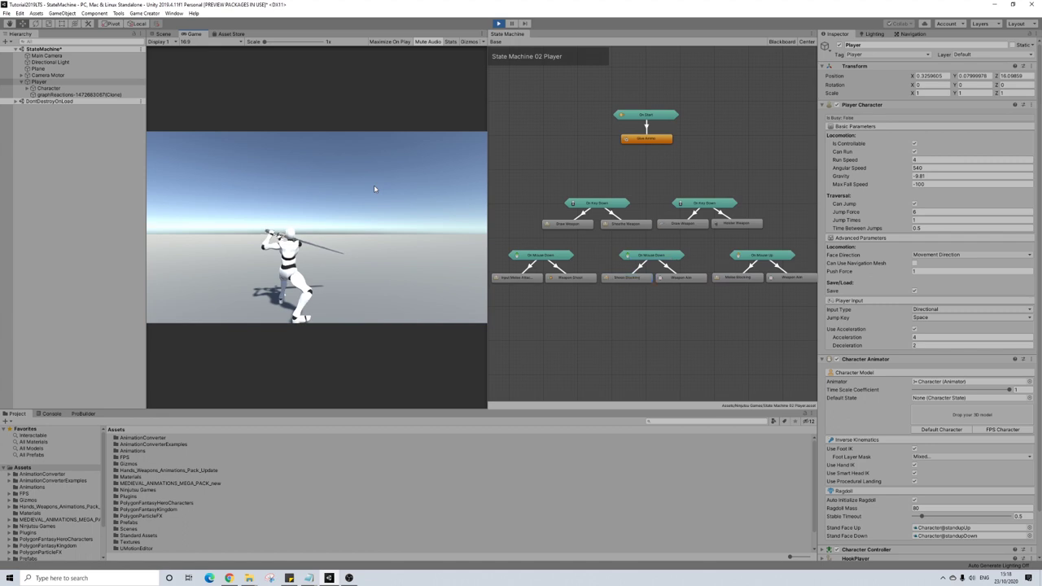
pyautogui.click(374, 185)
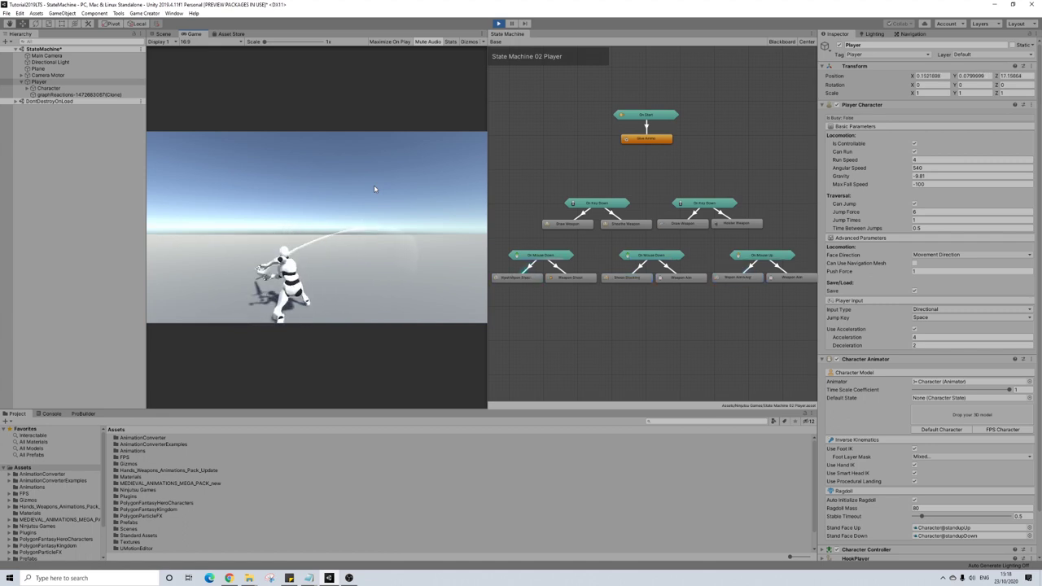
pyautogui.click(374, 185)
pyautogui.press('x')
pyautogui.press('z')
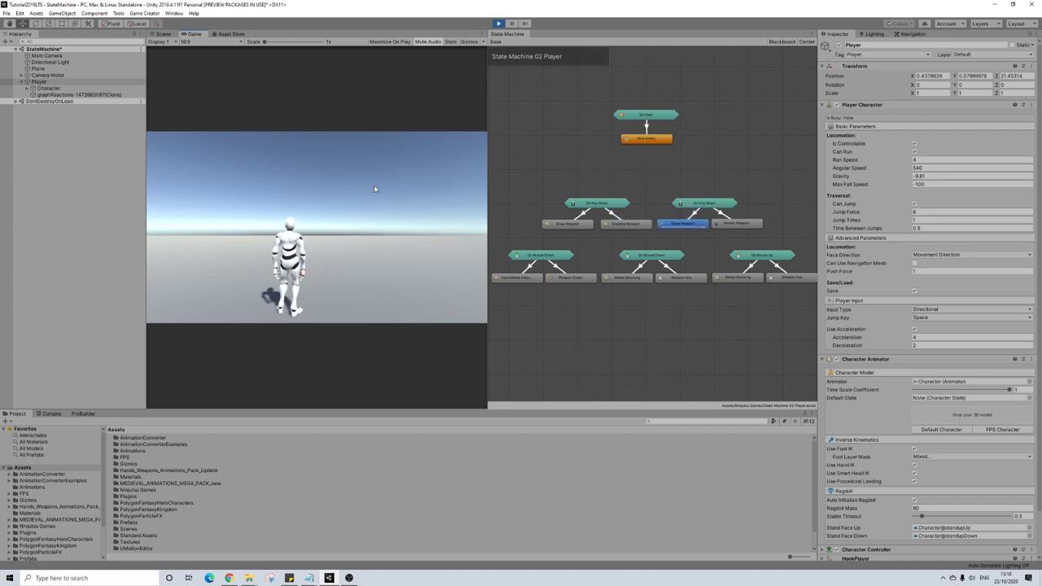
pyautogui.click(374, 185)
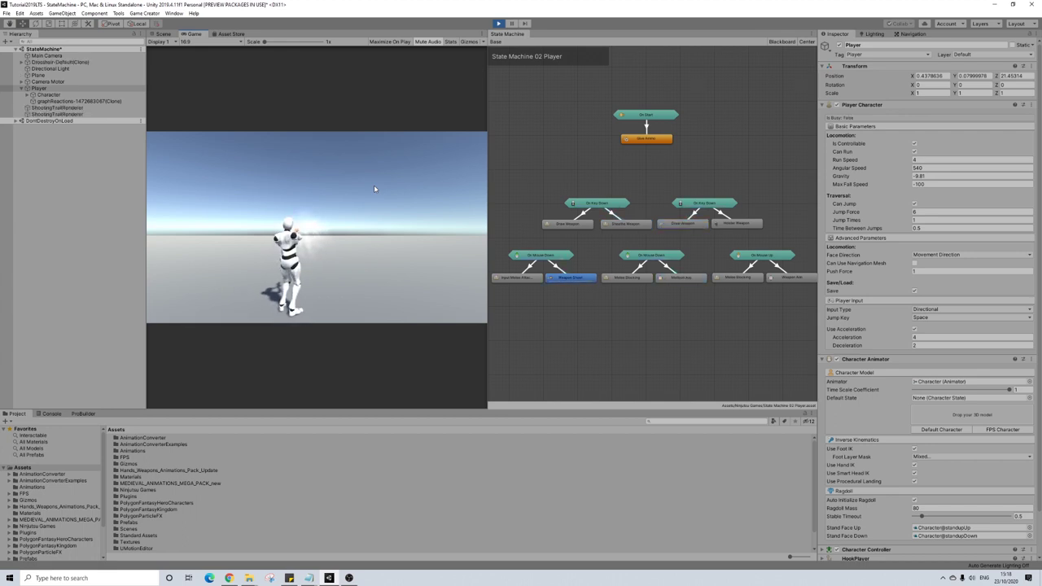
pyautogui.click(373, 189)
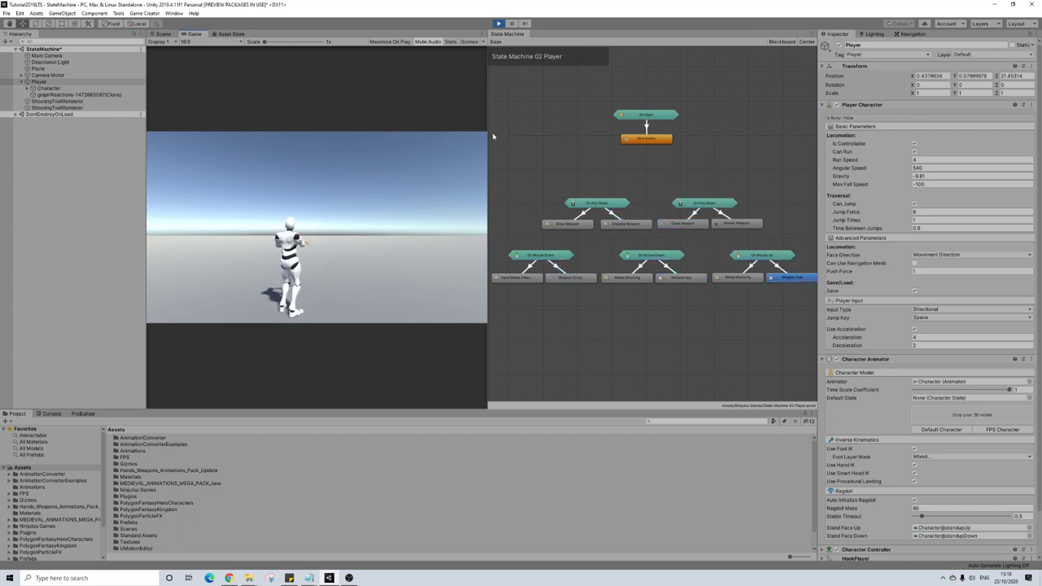
pyautogui.click(663, 122)
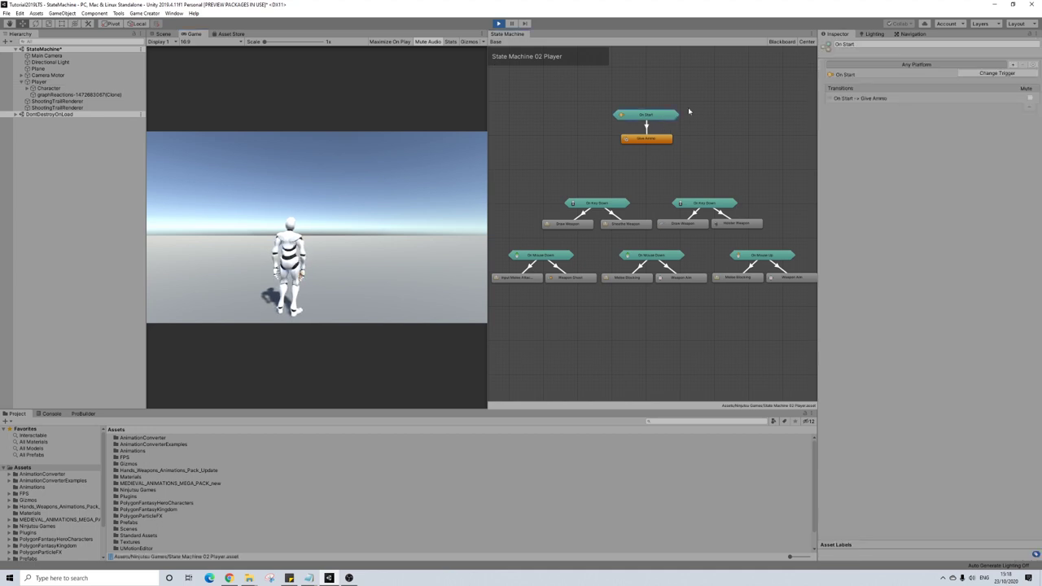
pyautogui.click(651, 140)
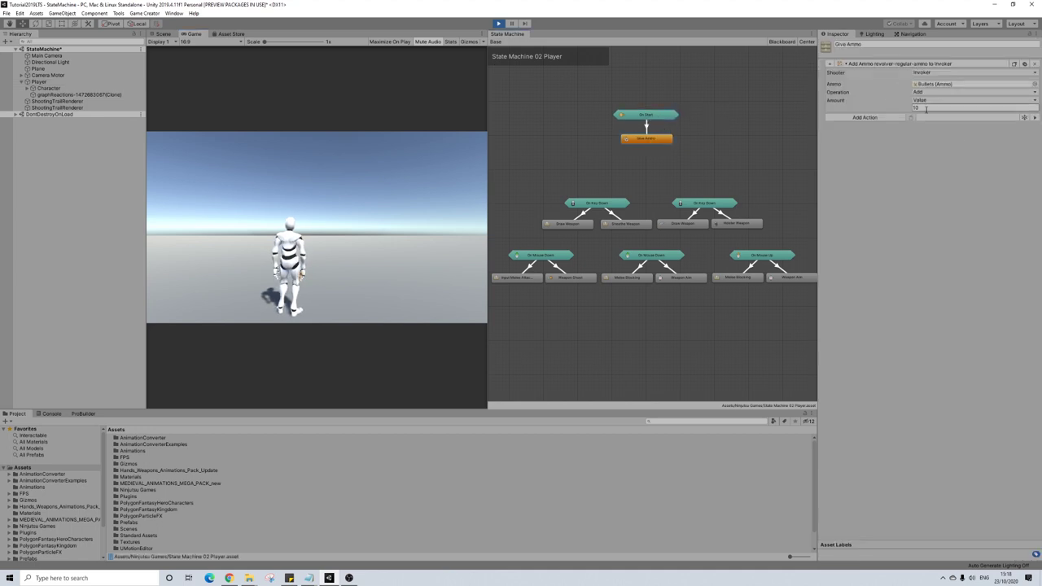
pyautogui.click(609, 204)
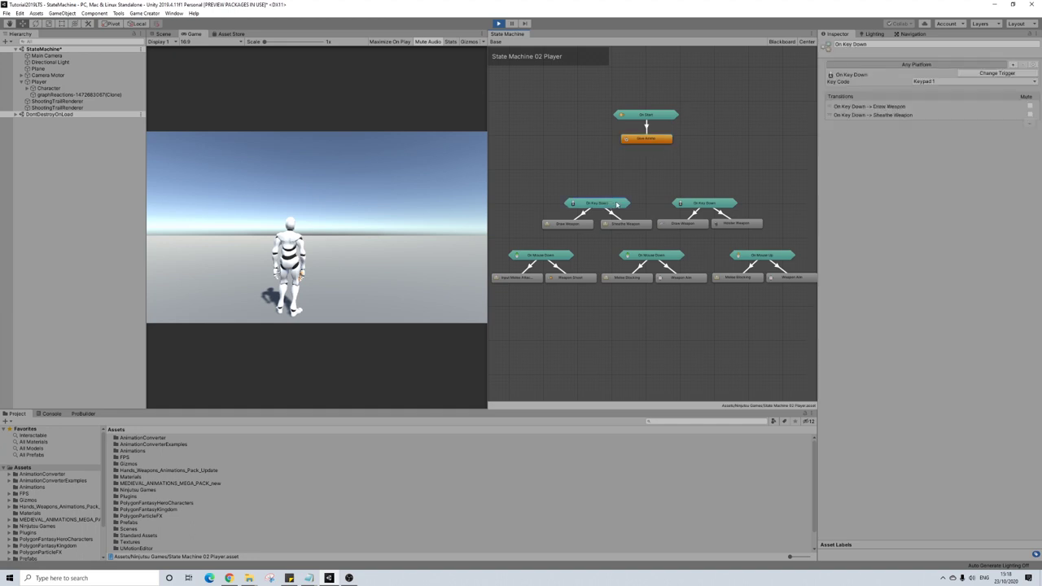
pyautogui.click(580, 224)
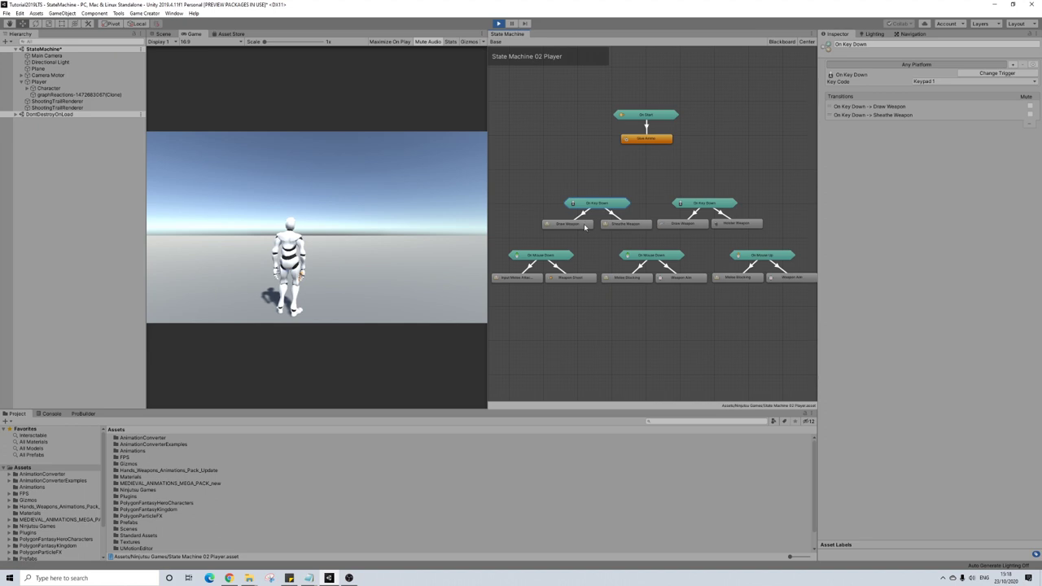
pyautogui.click(626, 226)
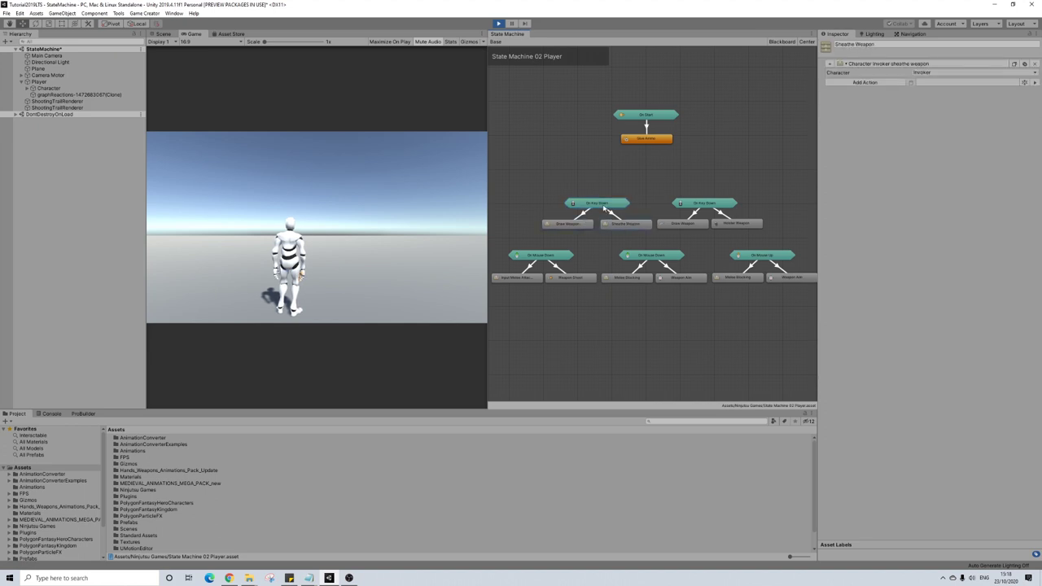
pyautogui.click(605, 208)
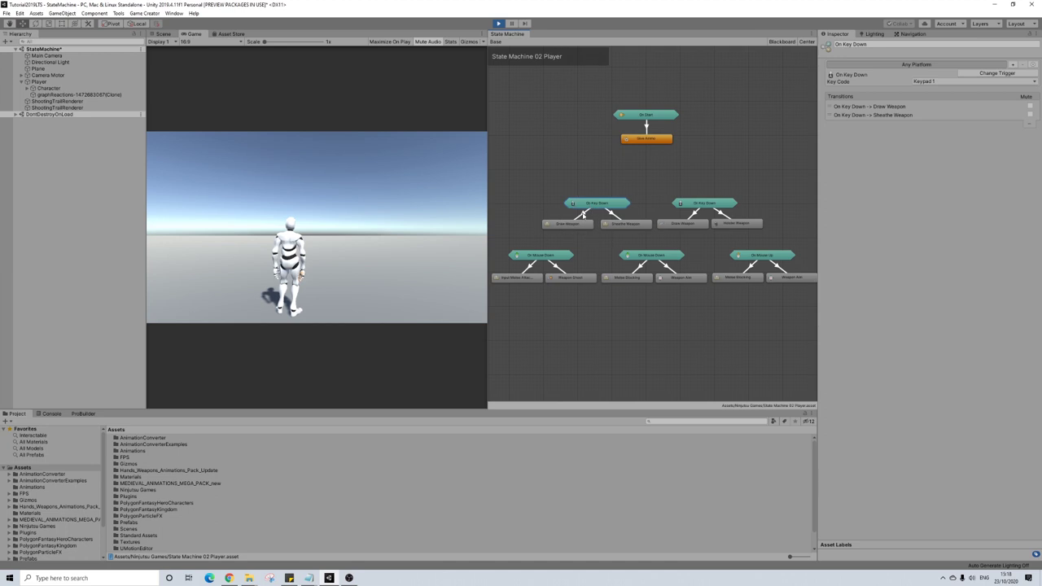
pyautogui.click(582, 214)
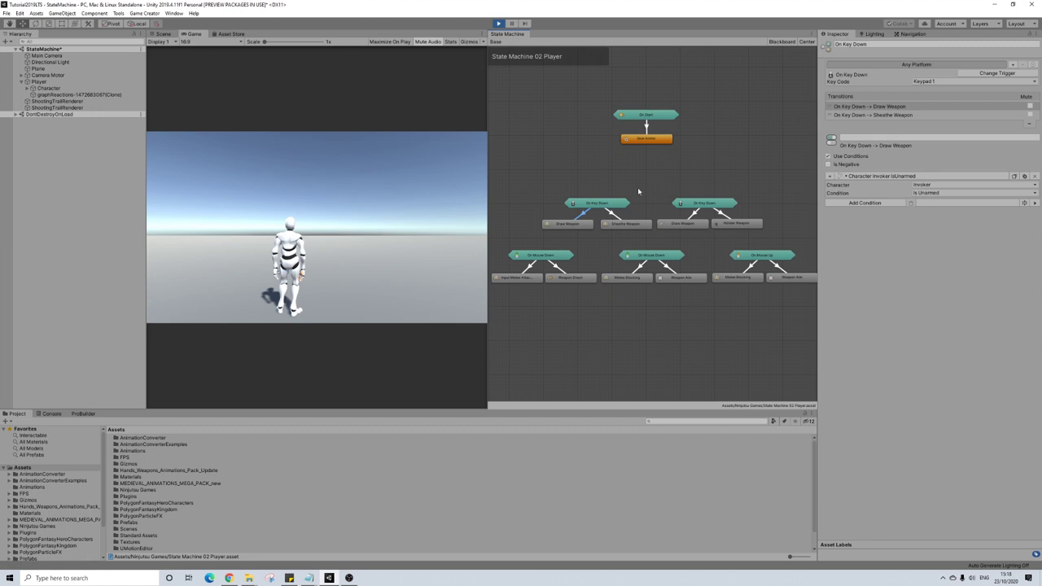
pyautogui.rightClick(608, 203)
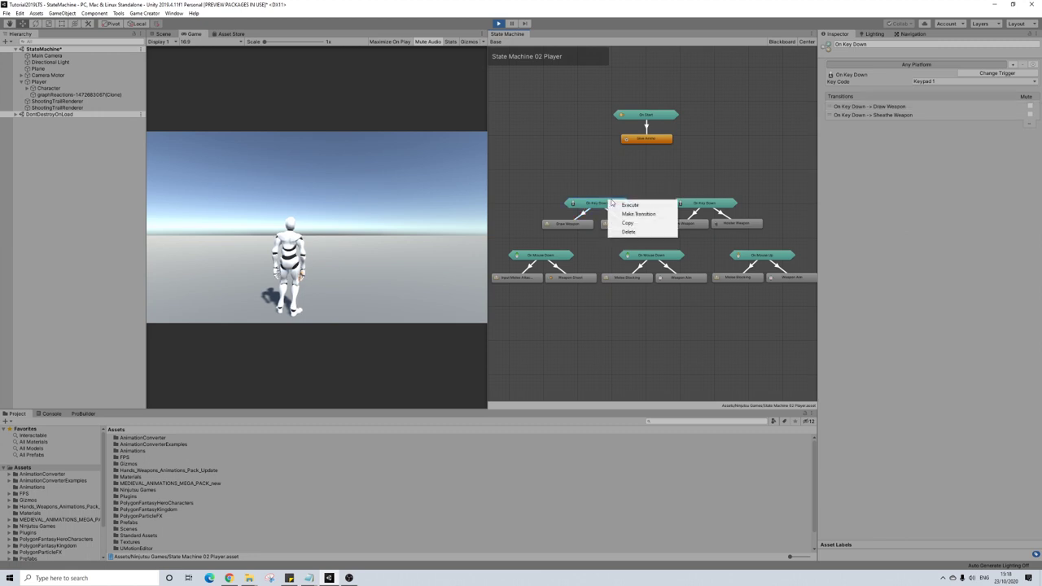
pyautogui.click(636, 212)
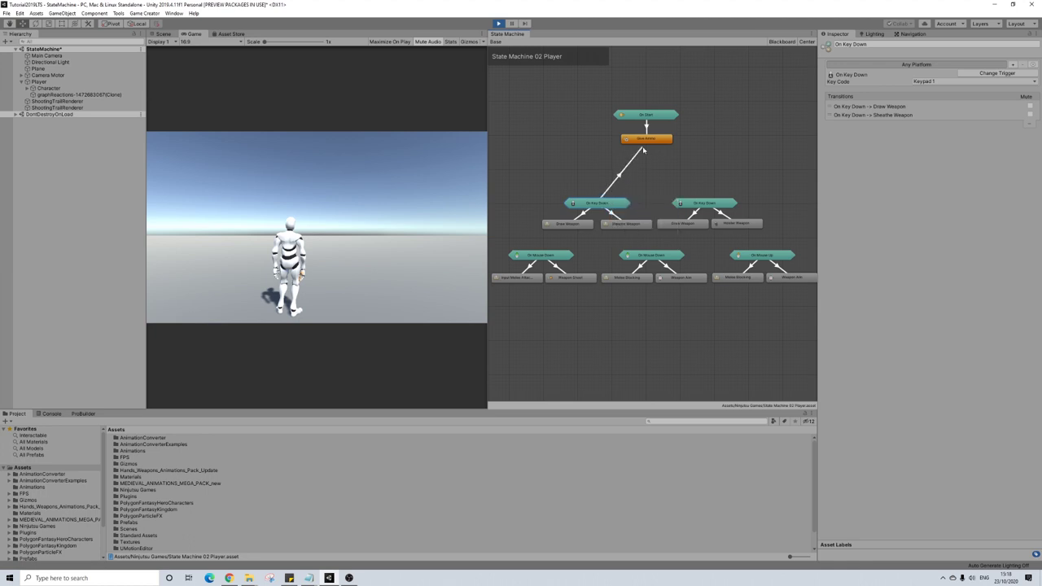
pyautogui.rightClick(620, 179)
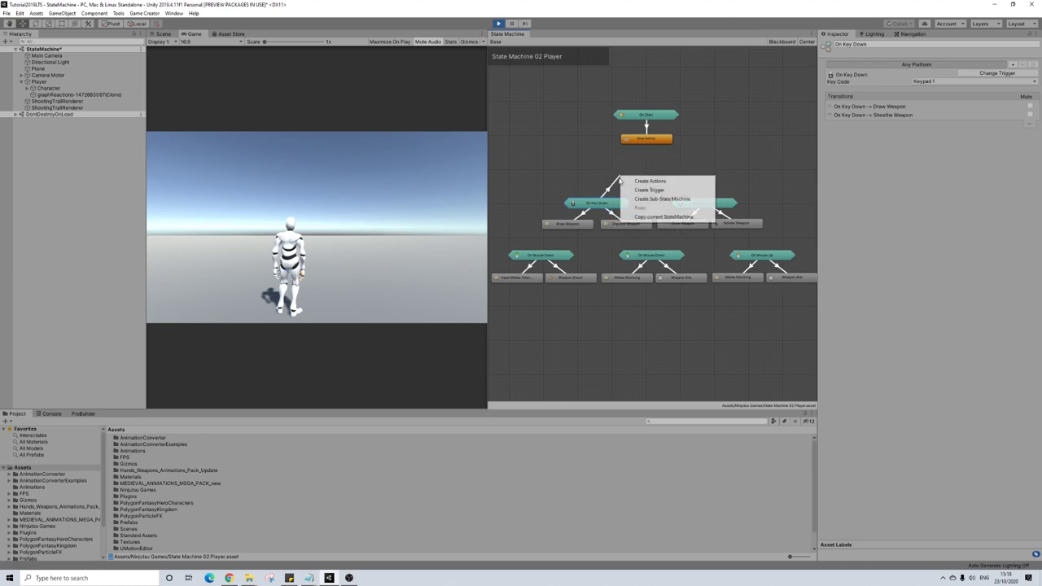
pyautogui.click(604, 185)
pyautogui.click(604, 189)
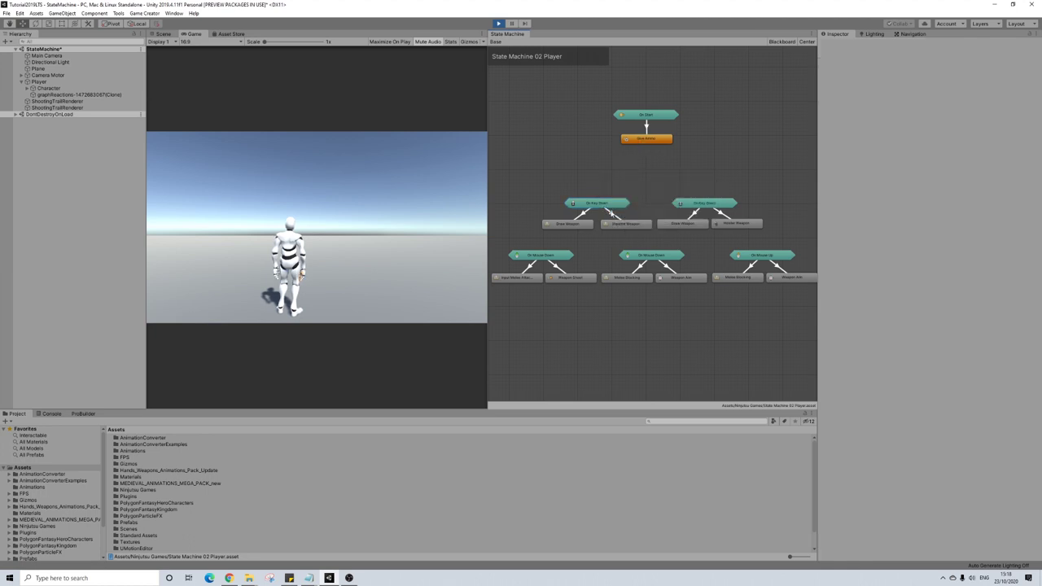
pyautogui.click(619, 218)
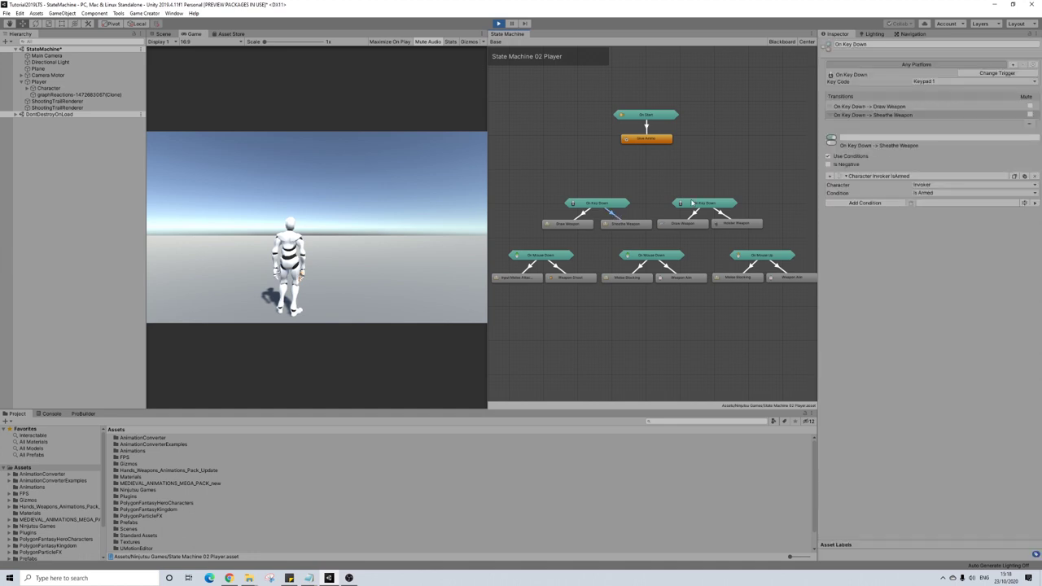
pyautogui.click(647, 185)
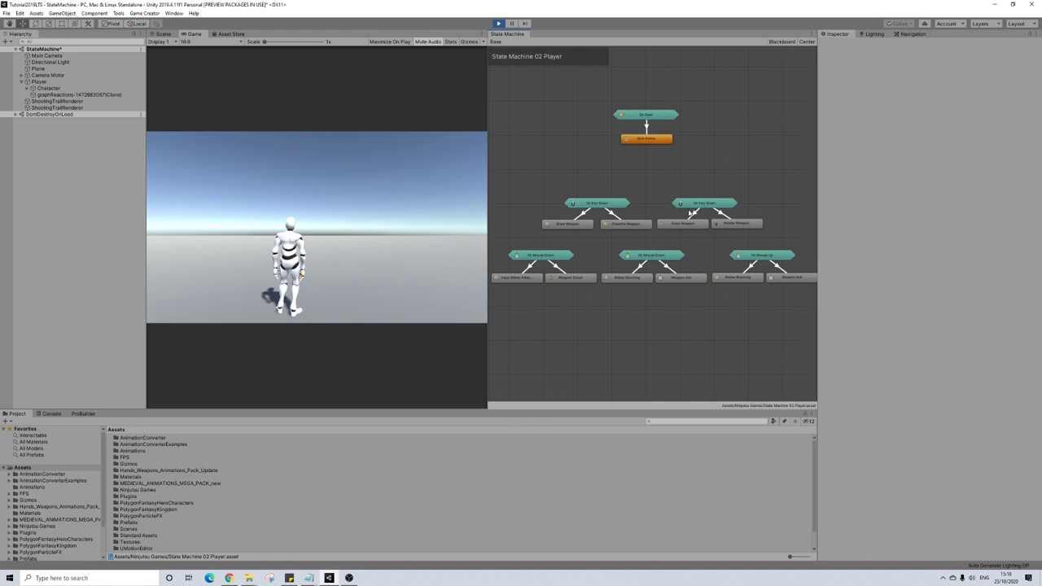
pyautogui.rightClick(704, 203)
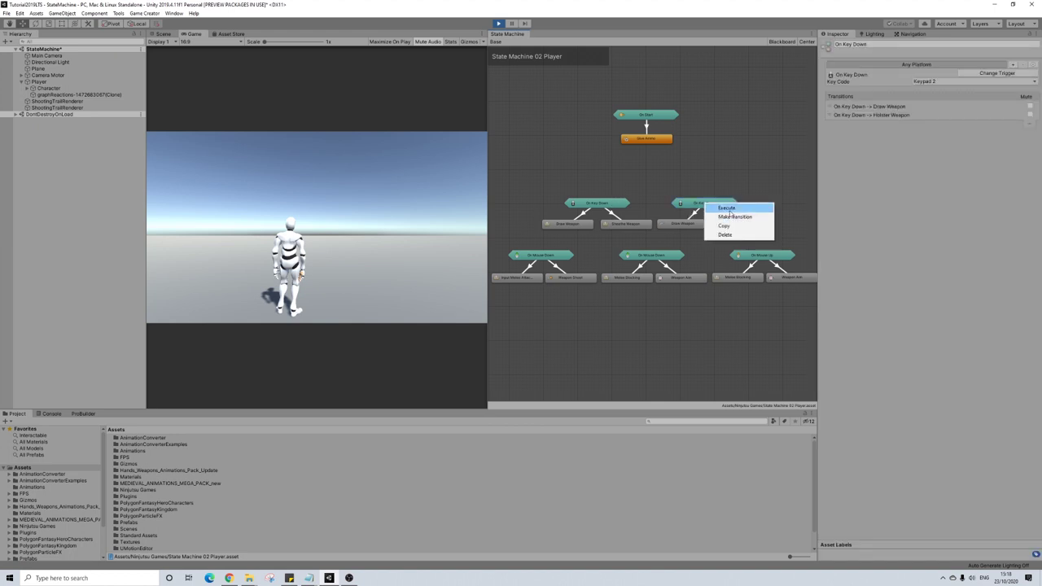
pyautogui.click(729, 209)
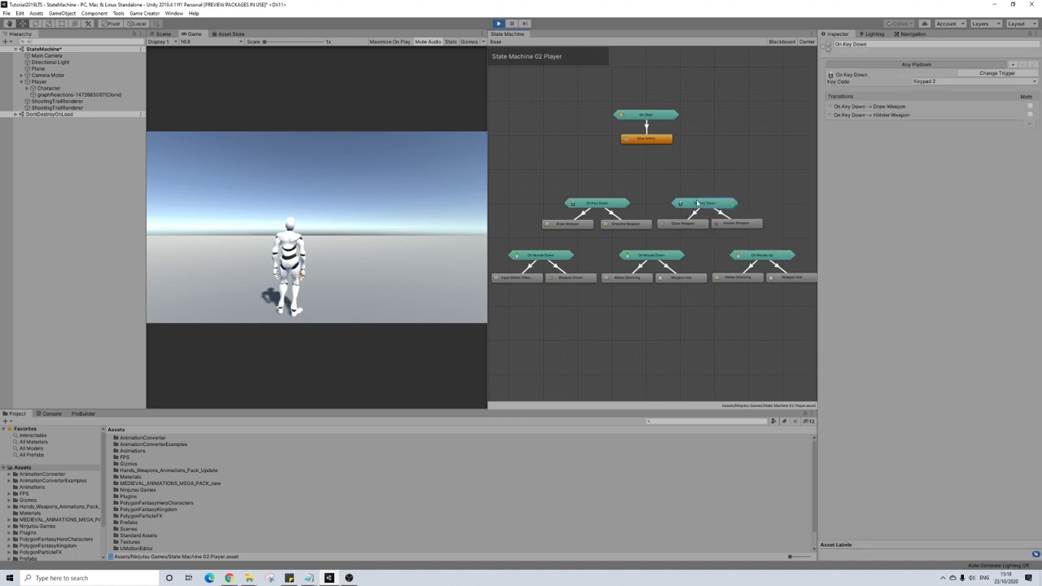
pyautogui.click(669, 213)
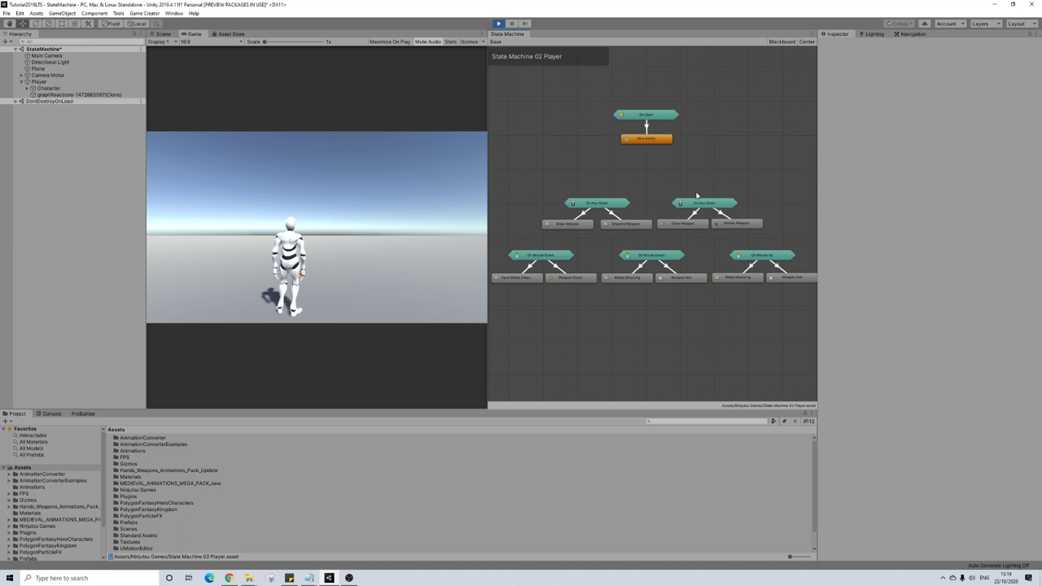
# - Zoom out of the State Machine 02 Player graph
pyautogui.scroll(-3, 708, 99)
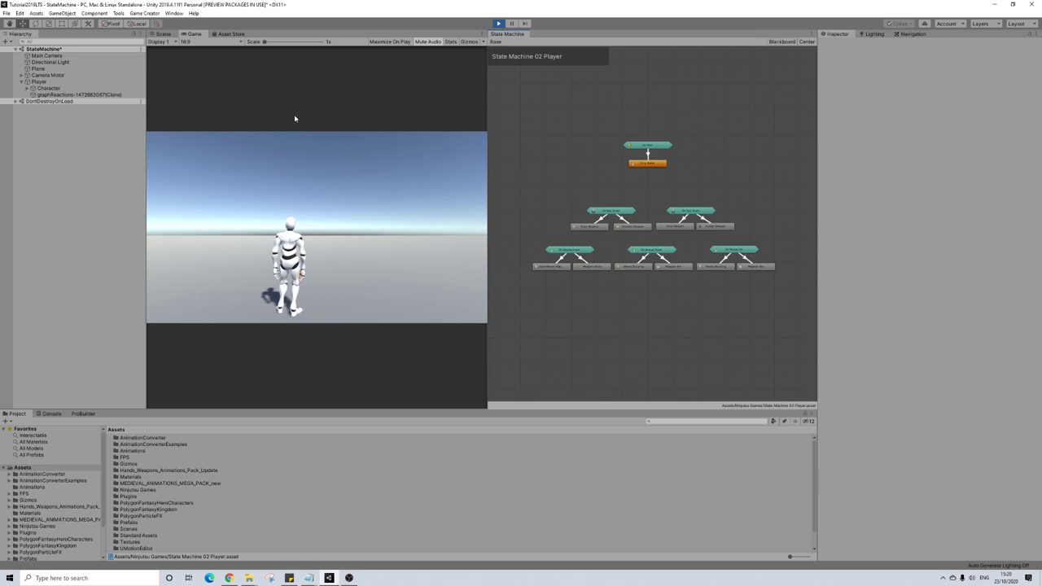
# - Select Player and expand its State Machine Controller settings in the Inspector
pyautogui.click(38, 81)
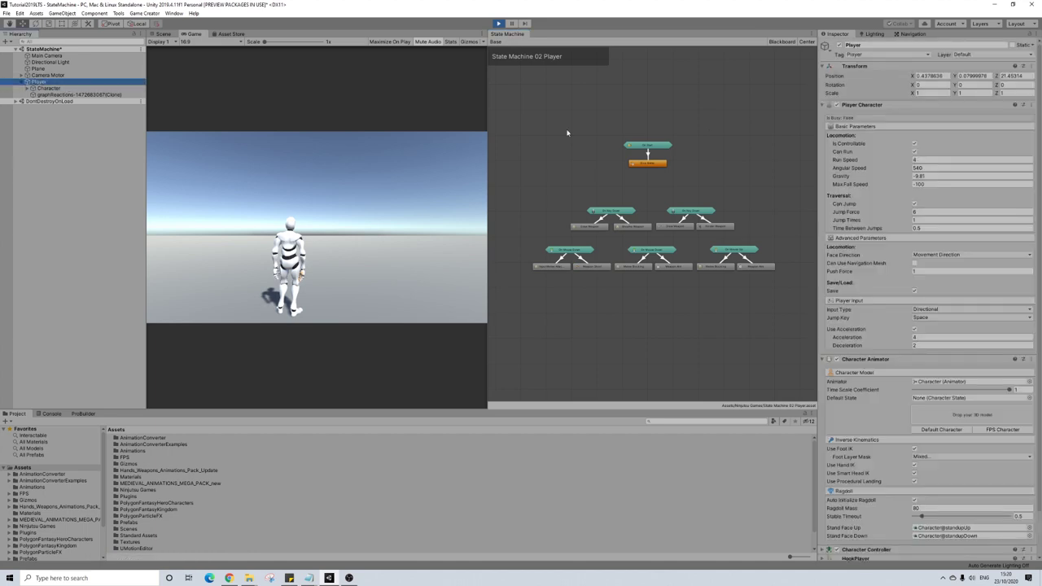
pyautogui.scroll(-2, 866, 261)
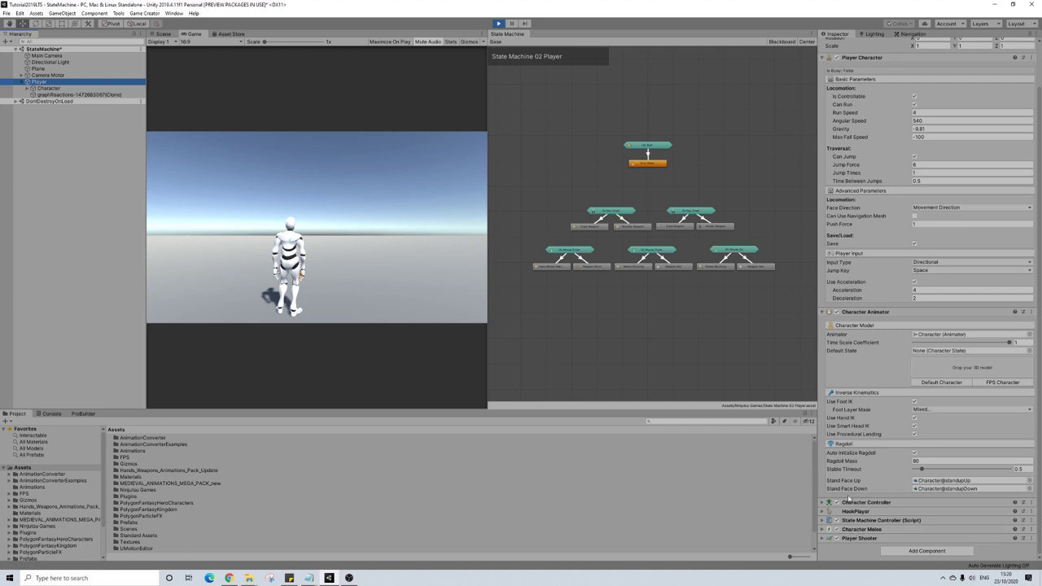
pyautogui.click(883, 520)
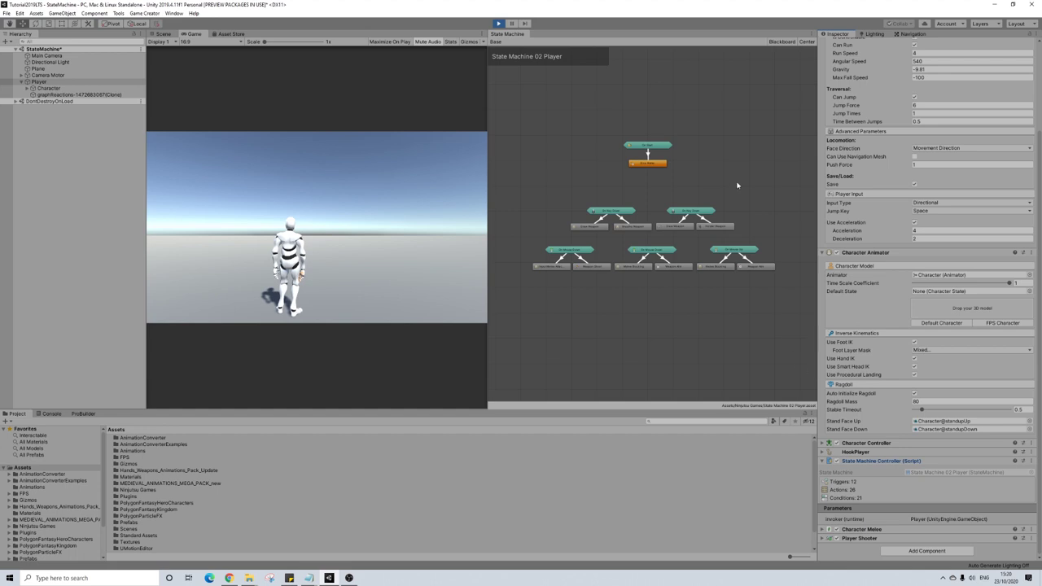
# - Box-select the On Start and Give Ammo nodes and drag them slightly lower
pyautogui.scroll(1, 621, 205)
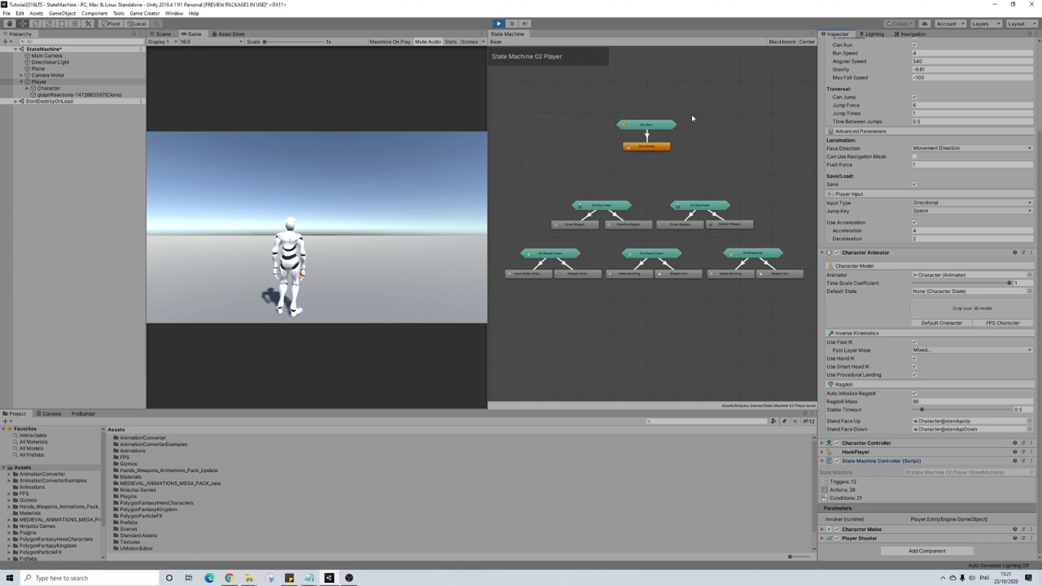
pyautogui.moveTo(697, 111); pyautogui.dragTo(603, 158)
pyautogui.moveTo(653, 127); pyautogui.dragTo(660, 154)
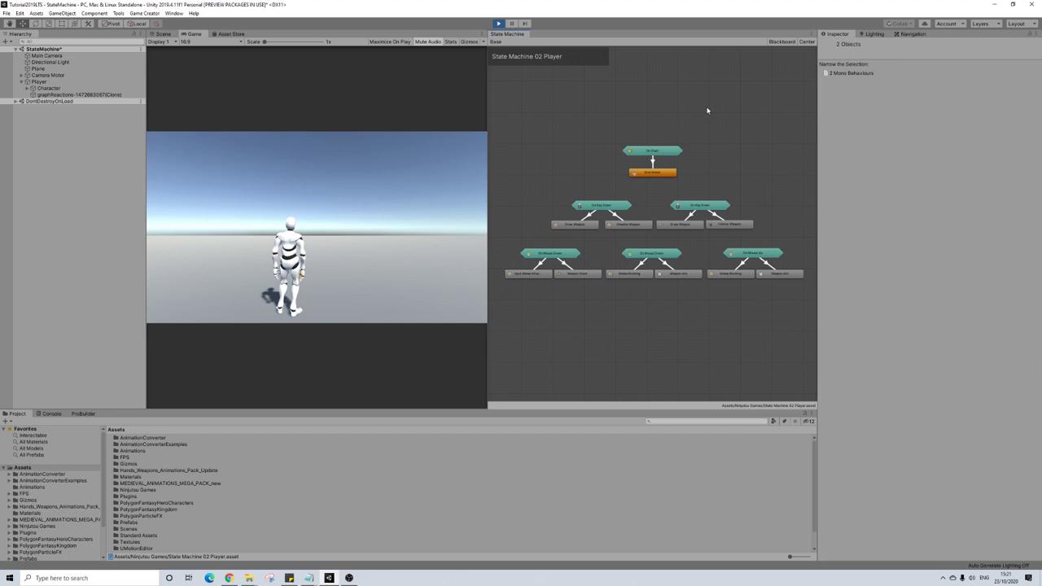
# - Stop play mode and create a State Machine asset named 'State Machine 03 Player' in Ninjutsu Games
pyautogui.click(499, 23)
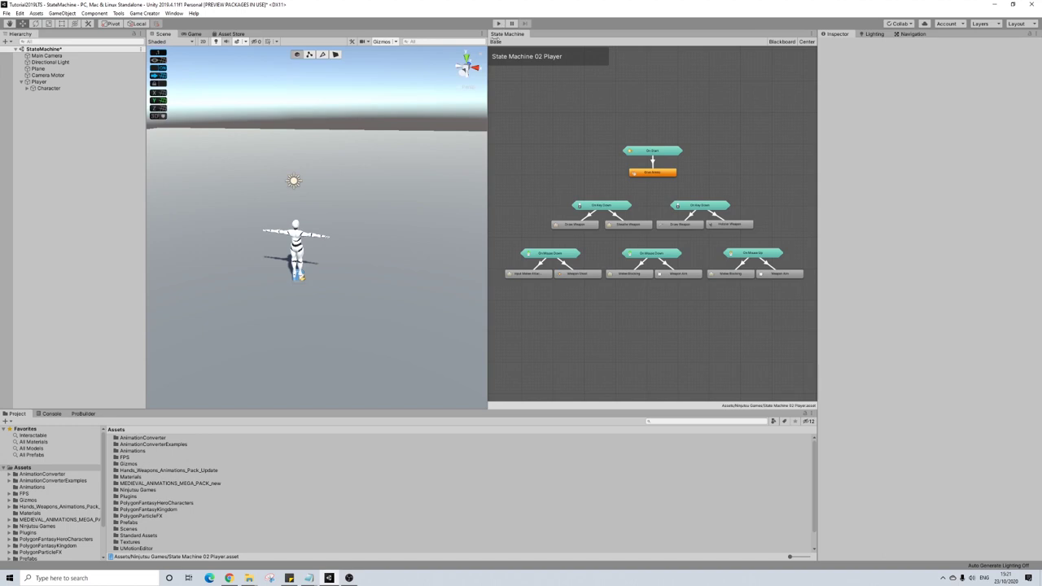
pyautogui.click(37, 527)
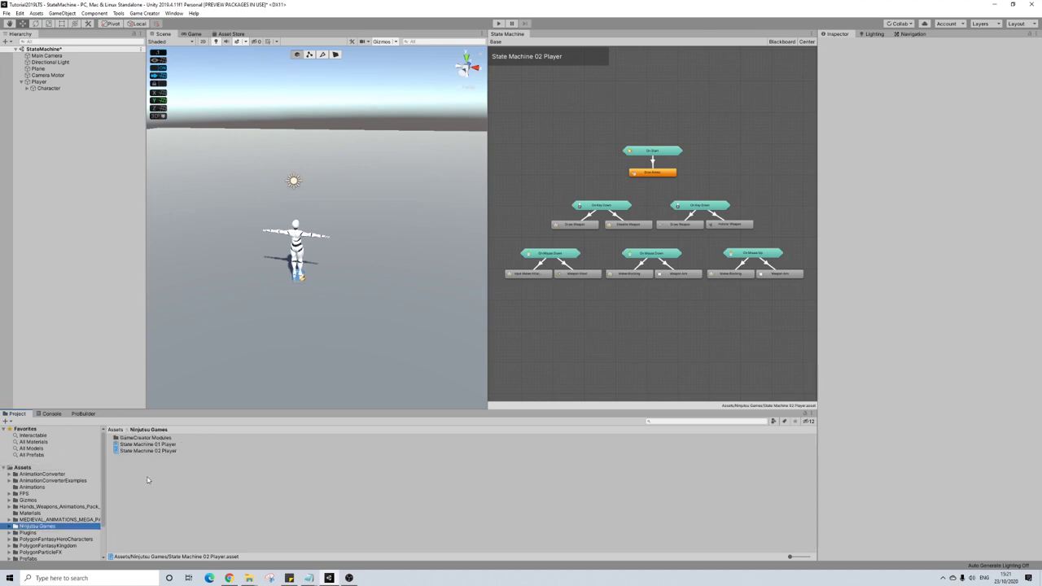
pyautogui.rightClick(147, 479)
pyautogui.moveTo(253, 276)
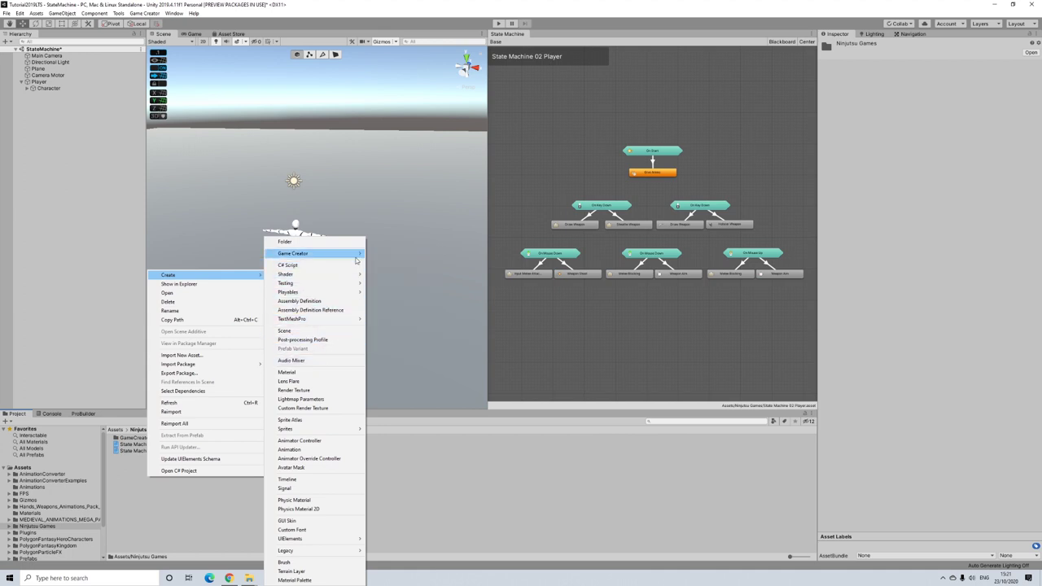
pyautogui.moveTo(356, 259)
pyautogui.click(406, 316)
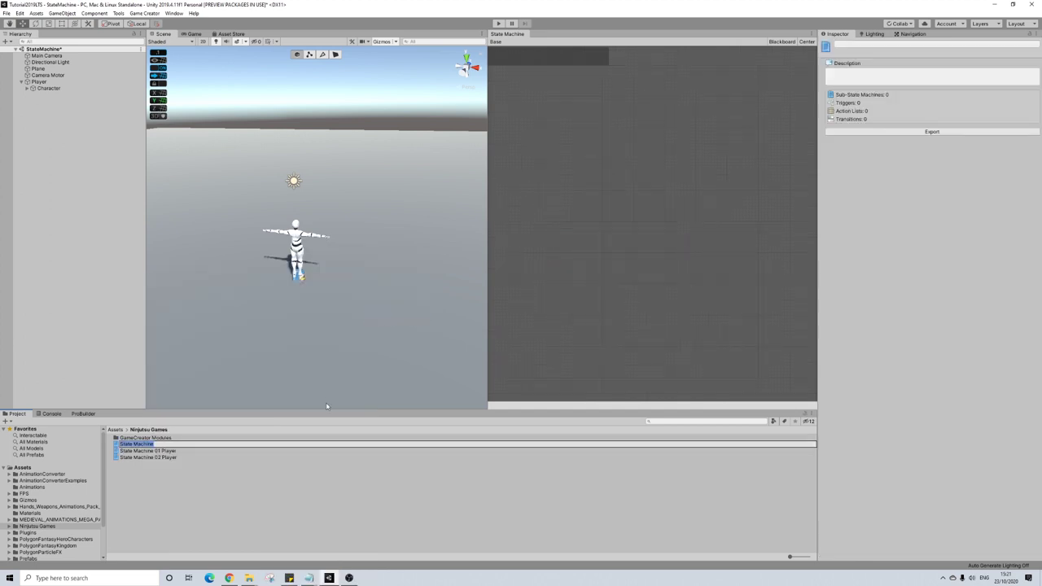
pyautogui.press('Right')
pyautogui.write('03 Player')
pyautogui.press('Return')
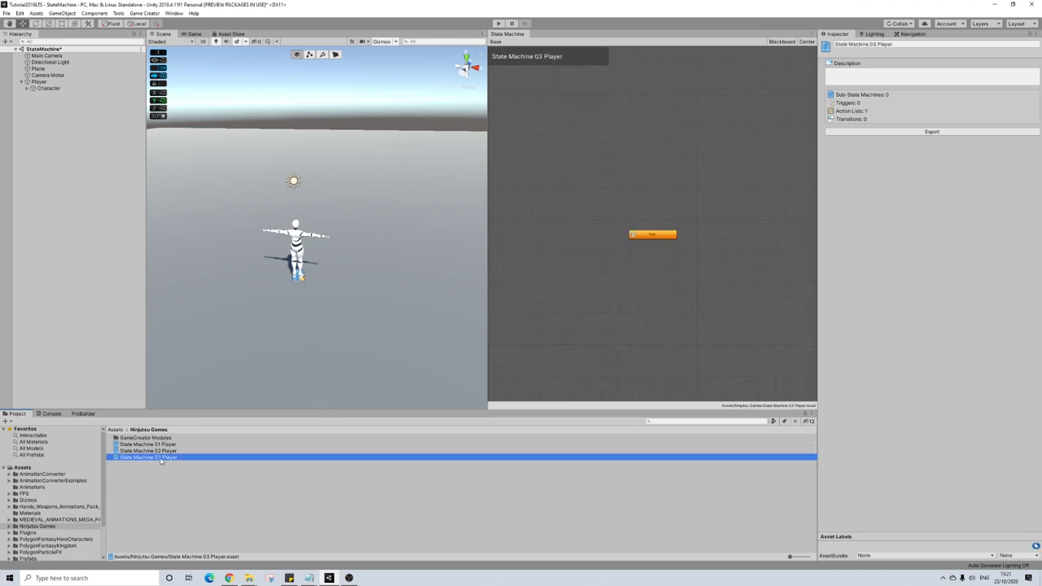
# - Zoom the new graph in around its Start node
pyautogui.scroll(3, 685, 263)
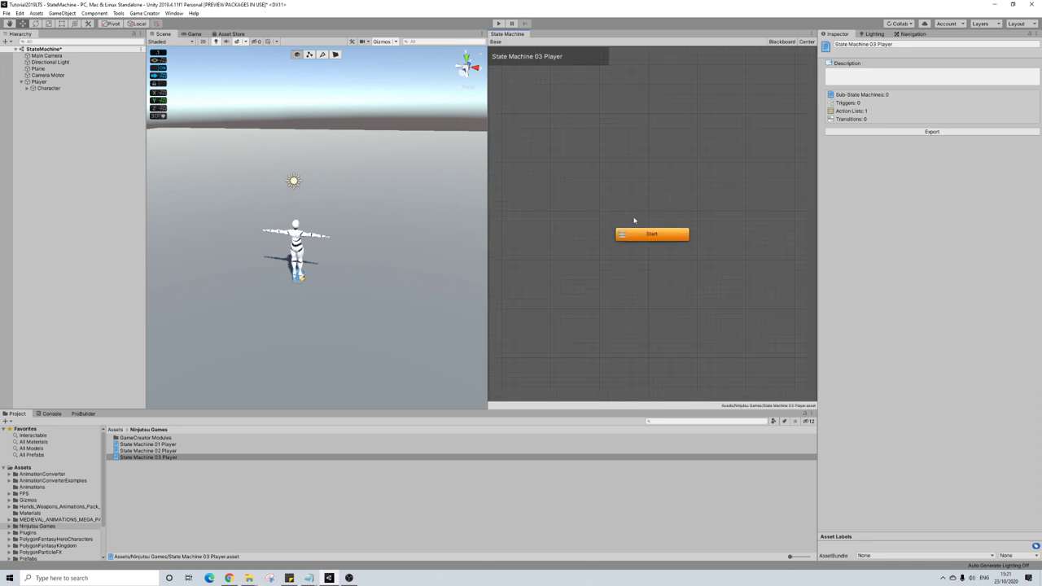
pyautogui.scroll(-3, 637, 213)
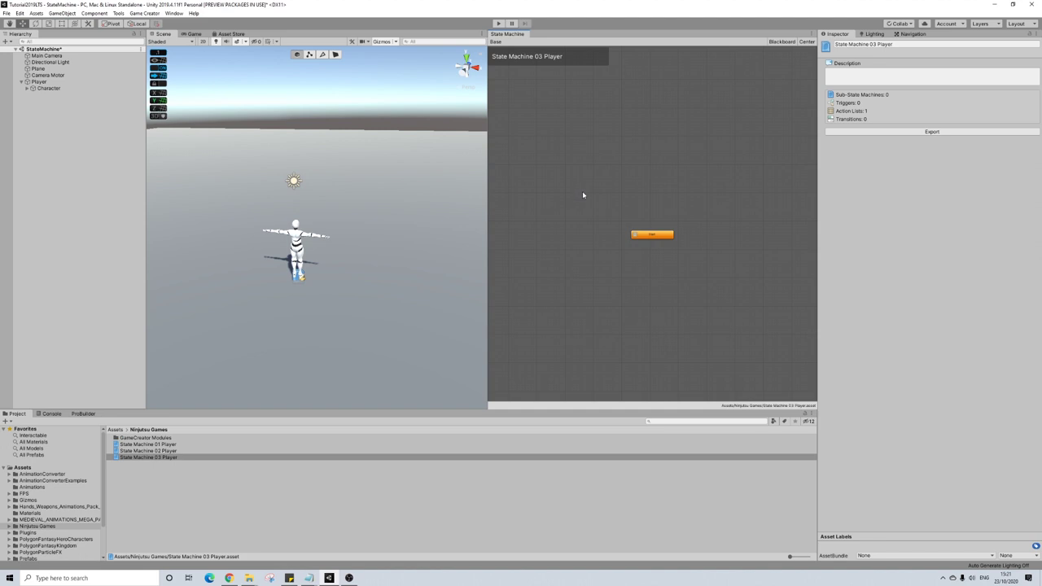
pyautogui.scroll(2, 651, 238)
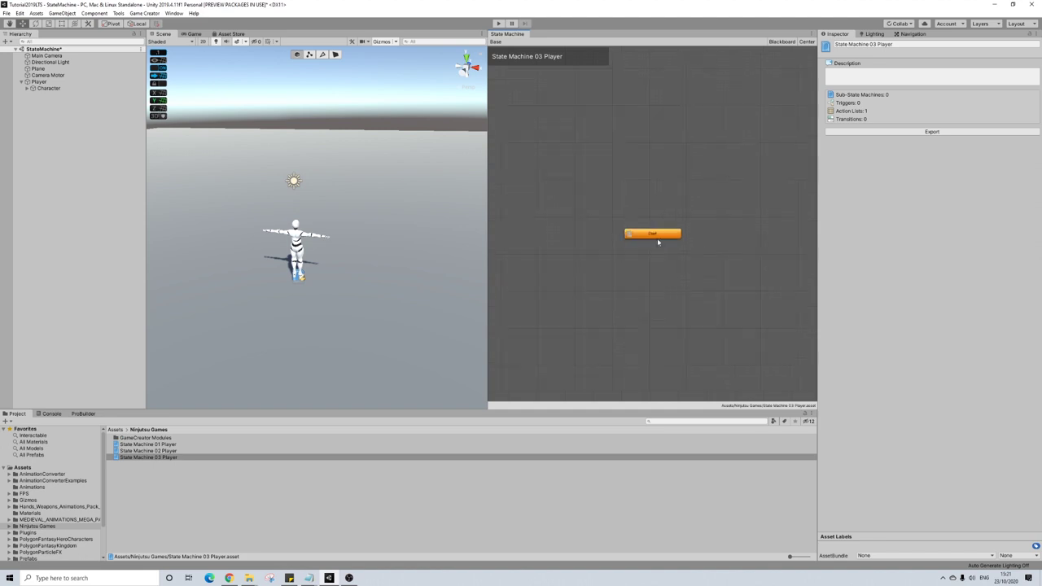
# - Create an On Start trigger node and place it above the Start node
pyautogui.rightClick(646, 167)
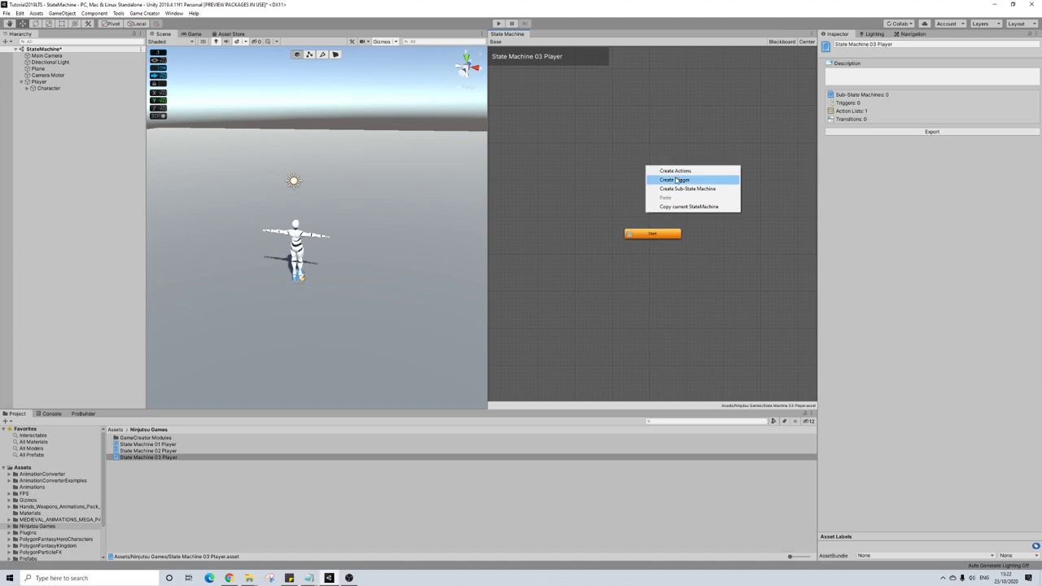
pyautogui.click(679, 179)
pyautogui.moveTo(682, 172); pyautogui.dragTo(653, 174)
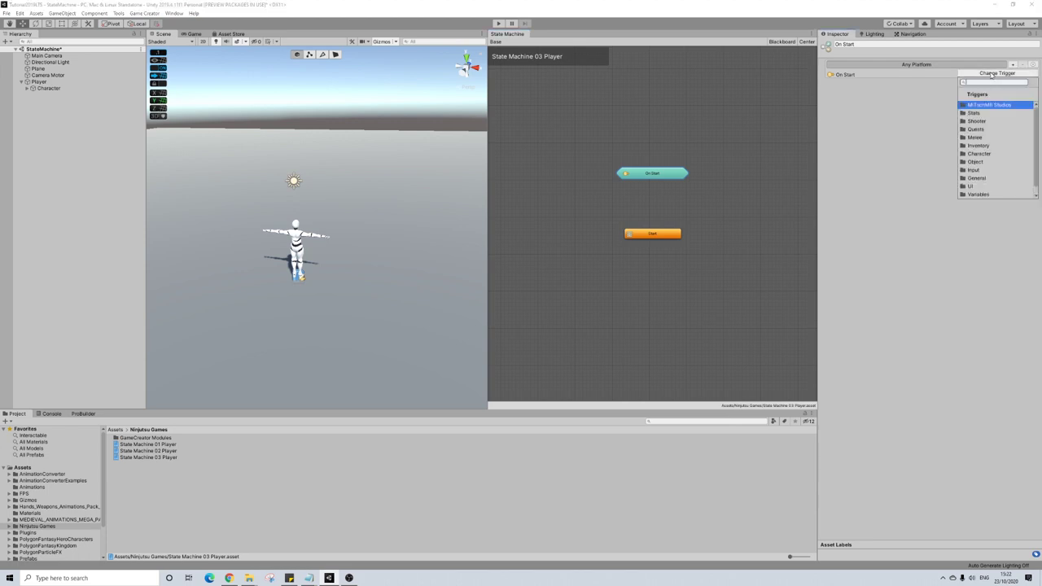
pyautogui.scroll(-1, 995, 162)
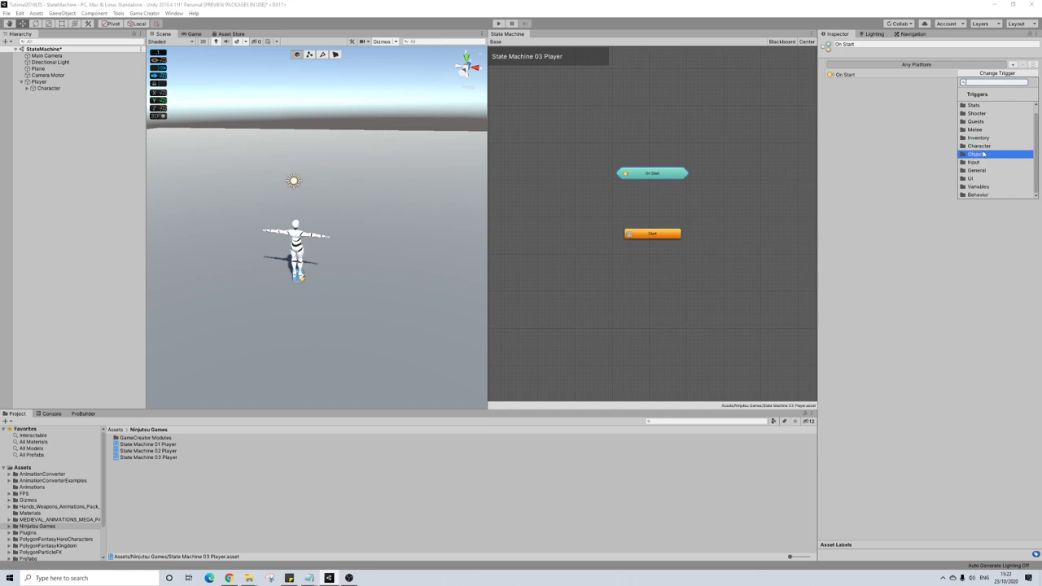
pyautogui.click(928, 140)
pyautogui.moveTo(652, 179); pyautogui.dragTo(657, 180)
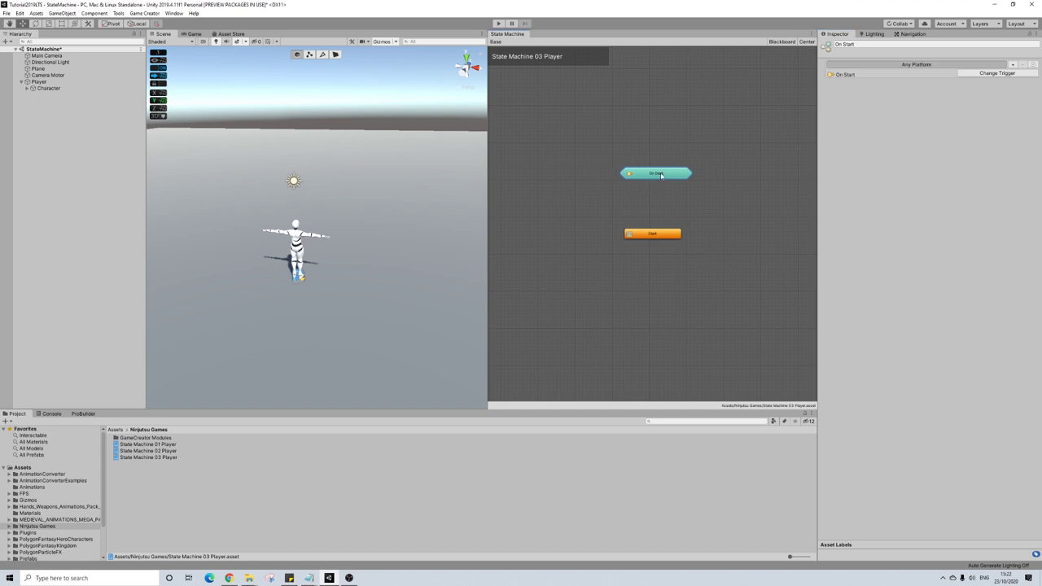
# - Link On Start to Start with a transition and move Start up beneath it
pyautogui.rightClick(661, 174)
pyautogui.click(684, 179)
pyautogui.click(651, 235)
pyautogui.moveTo(661, 237); pyautogui.dragTo(665, 221)
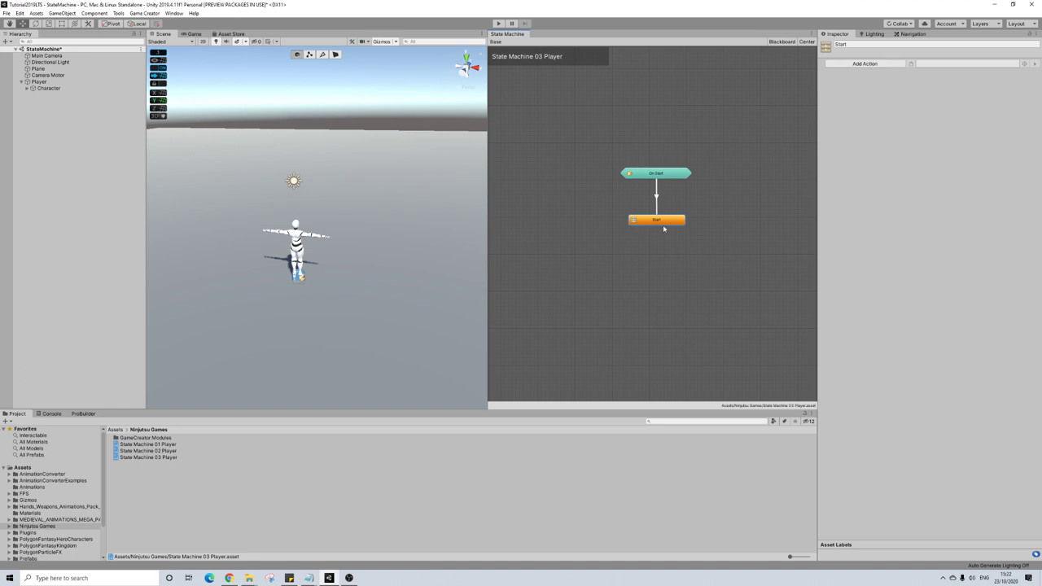
# - Add a Change Property action targeting the Invoker and move the node closer to On Start
pyautogui.click(858, 65)
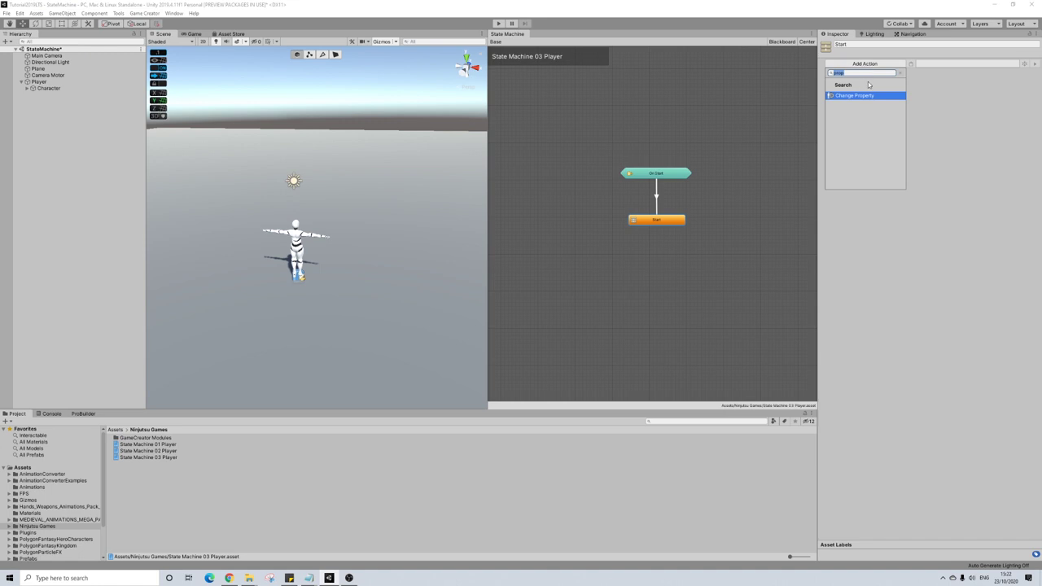
pyautogui.click(863, 95)
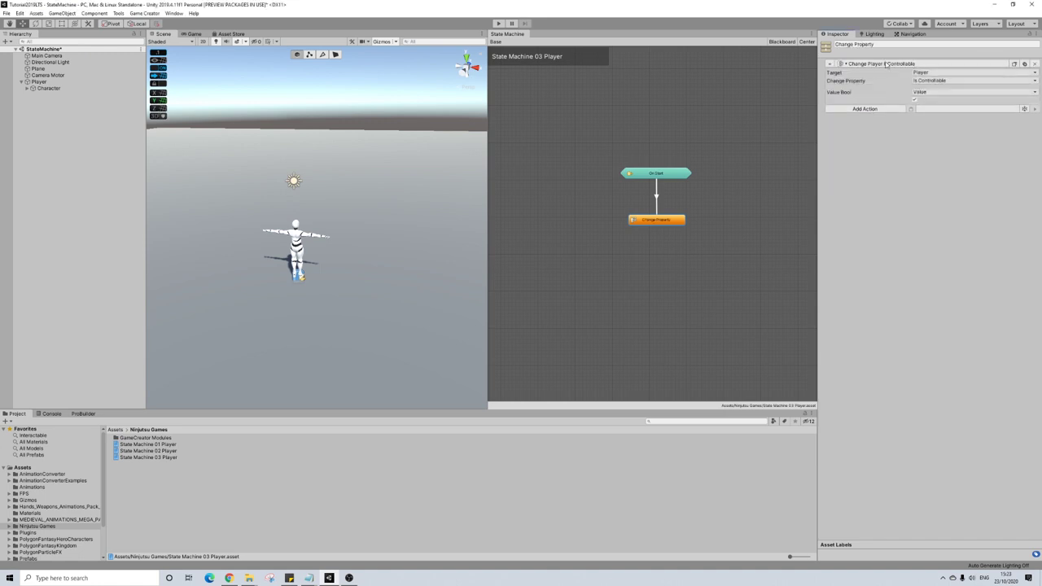
pyautogui.click(927, 73)
pyautogui.click(936, 88)
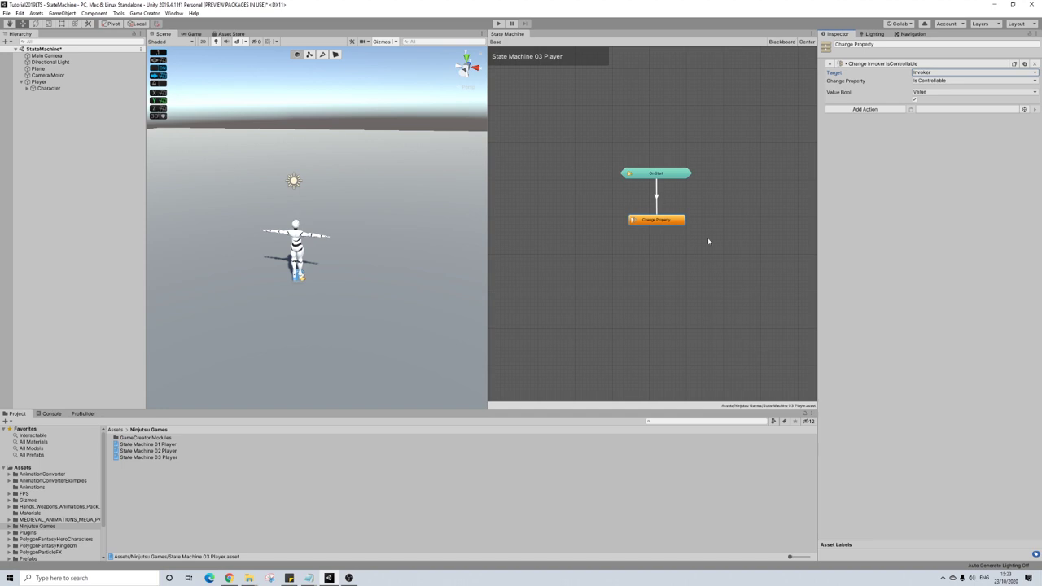
pyautogui.moveTo(668, 223); pyautogui.dragTo(668, 204)
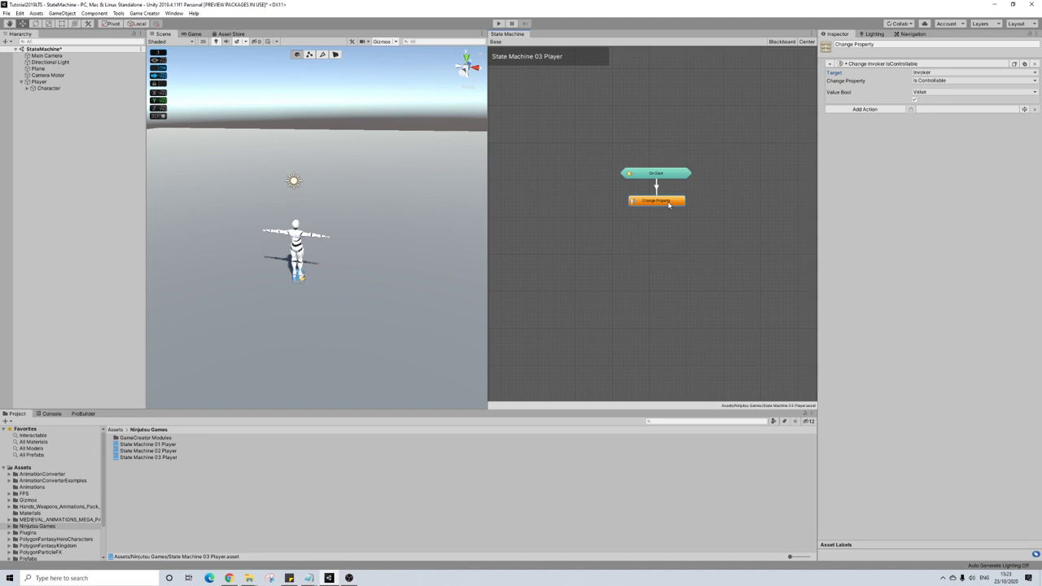
pyautogui.click(702, 207)
pyautogui.click(663, 201)
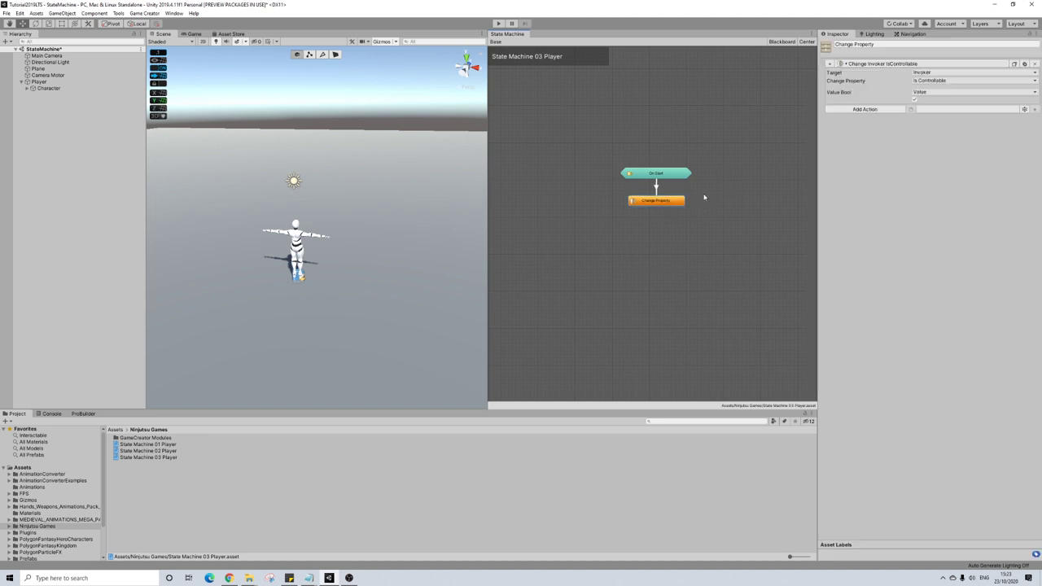
# - Add a Move Character action that moves the Invoker to a Marker
pyautogui.click(880, 109)
pyautogui.write('move')
pyautogui.click(854, 157)
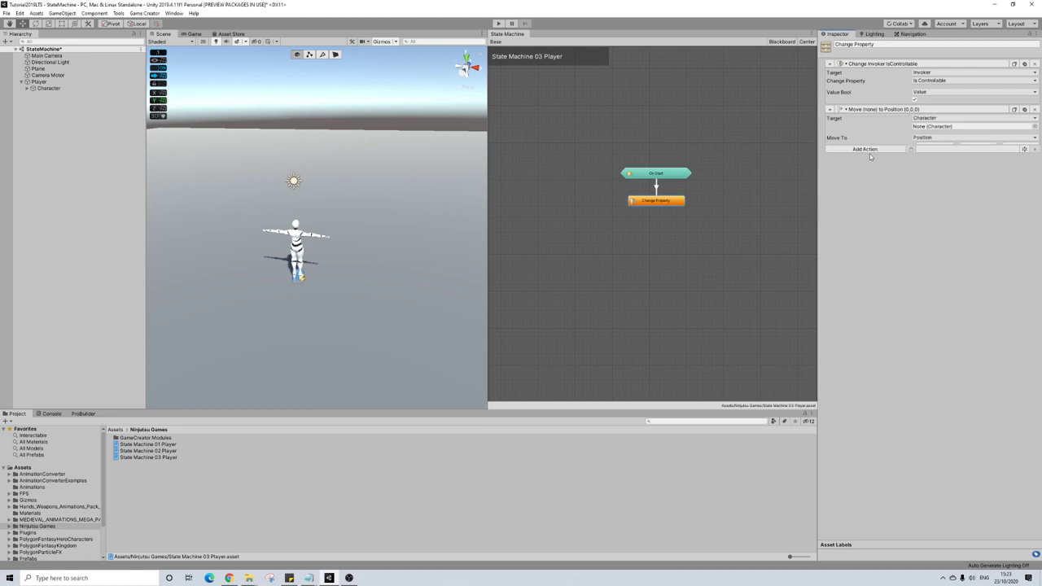
pyautogui.click(925, 120)
pyautogui.click(933, 136)
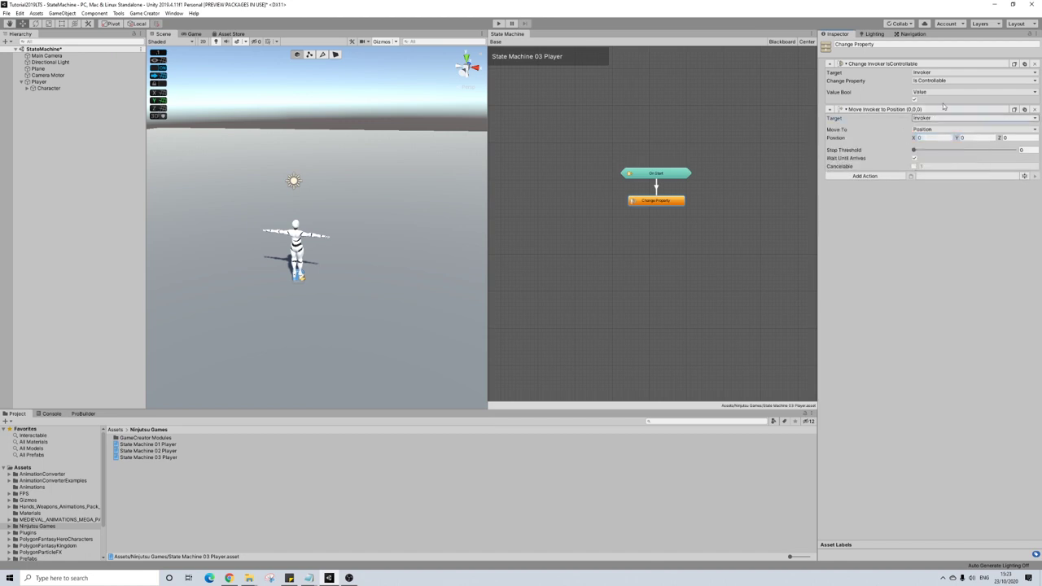
pyautogui.click(925, 130)
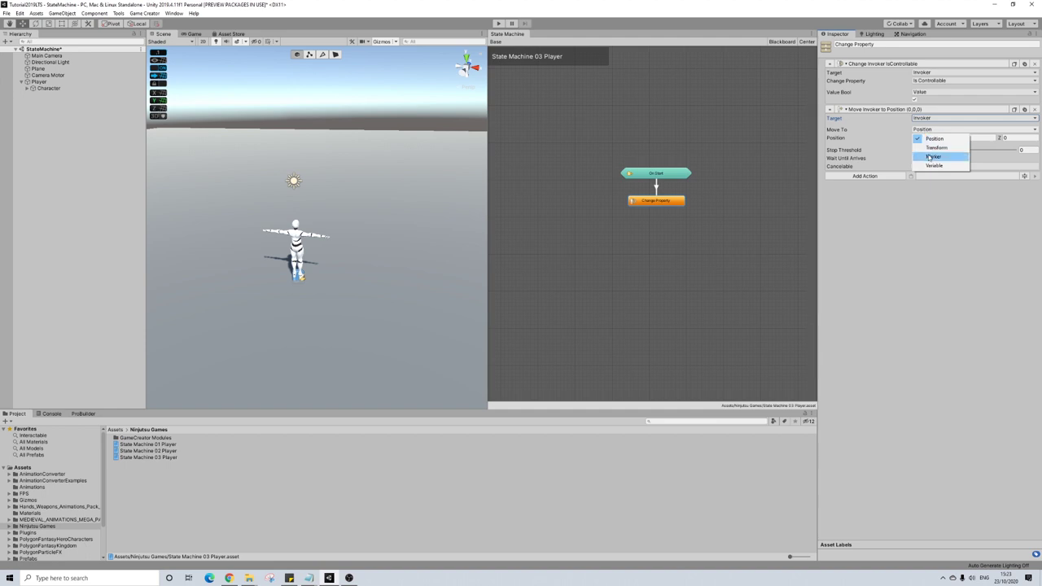
pyautogui.click(933, 156)
pyautogui.click(928, 129)
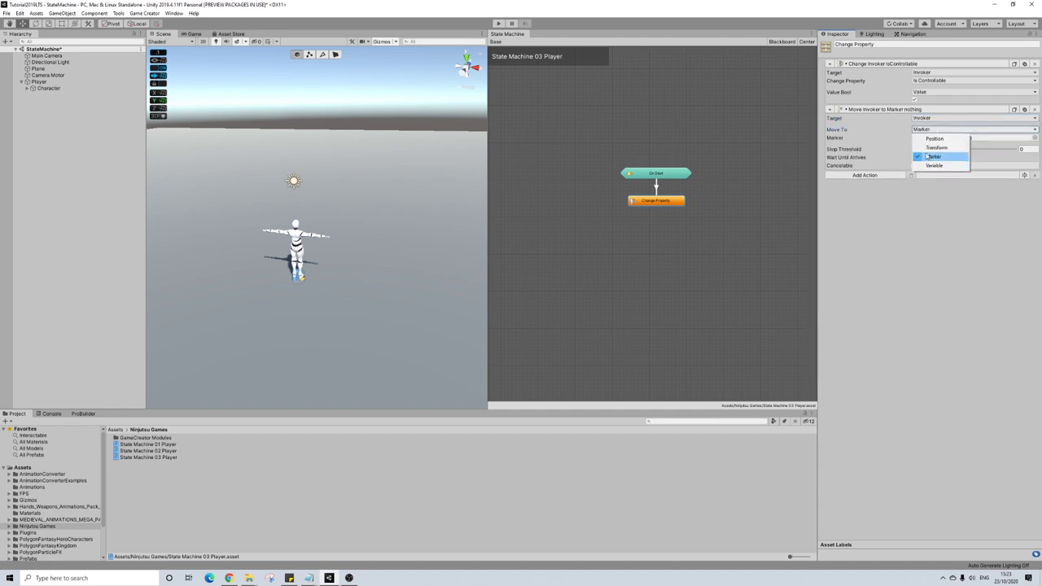
pyautogui.click(952, 227)
# - Create a Game Creator Marker object and move it forward in front of the player
pyautogui.rightClick(29, 106)
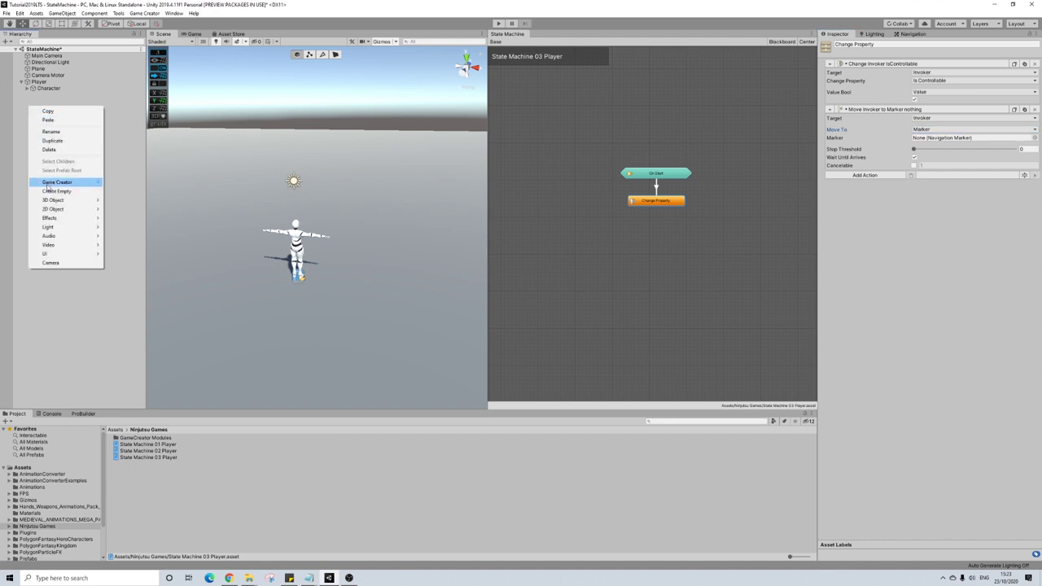
pyautogui.moveTo(87, 184)
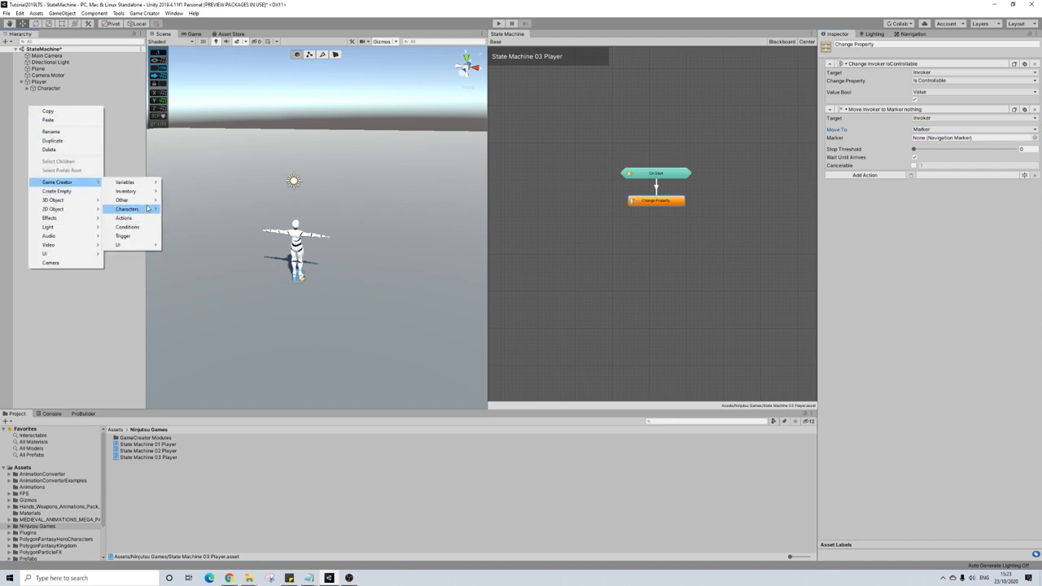
pyautogui.moveTo(122, 200)
pyautogui.click(181, 218)
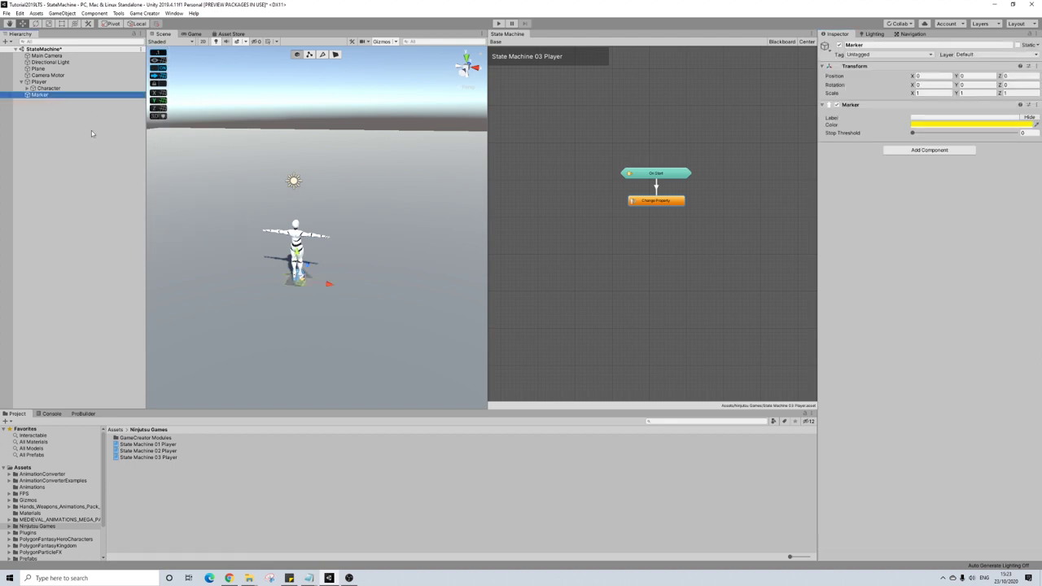
pyautogui.moveTo(305, 272)
pyautogui.mouseDown()
pyautogui.moveTo(360, 185)
pyautogui.moveTo(399, 155)
pyautogui.mouseUp()
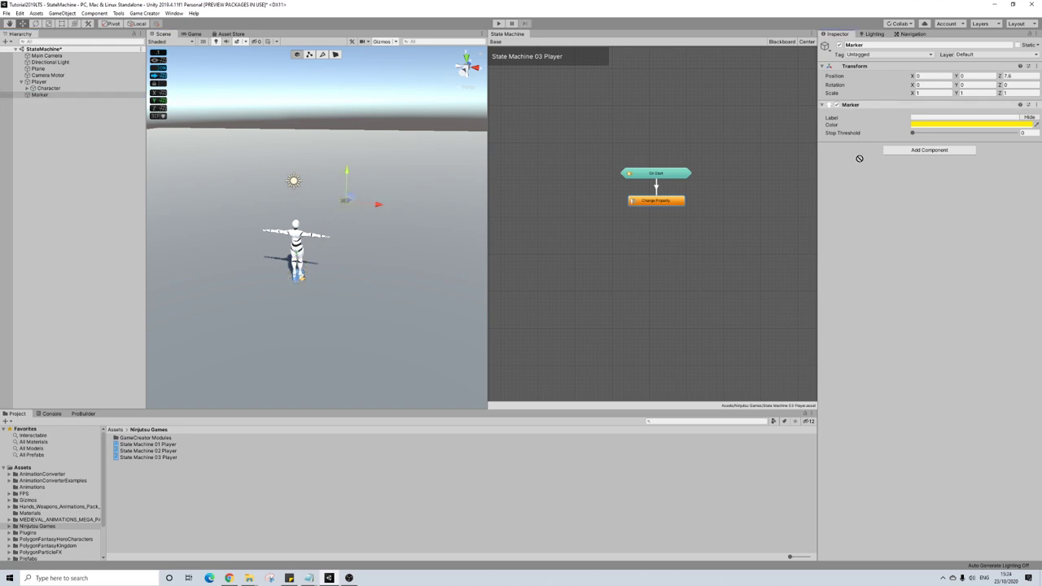
# - Assign the scene Marker as the move action's destination
pyautogui.click(649, 201)
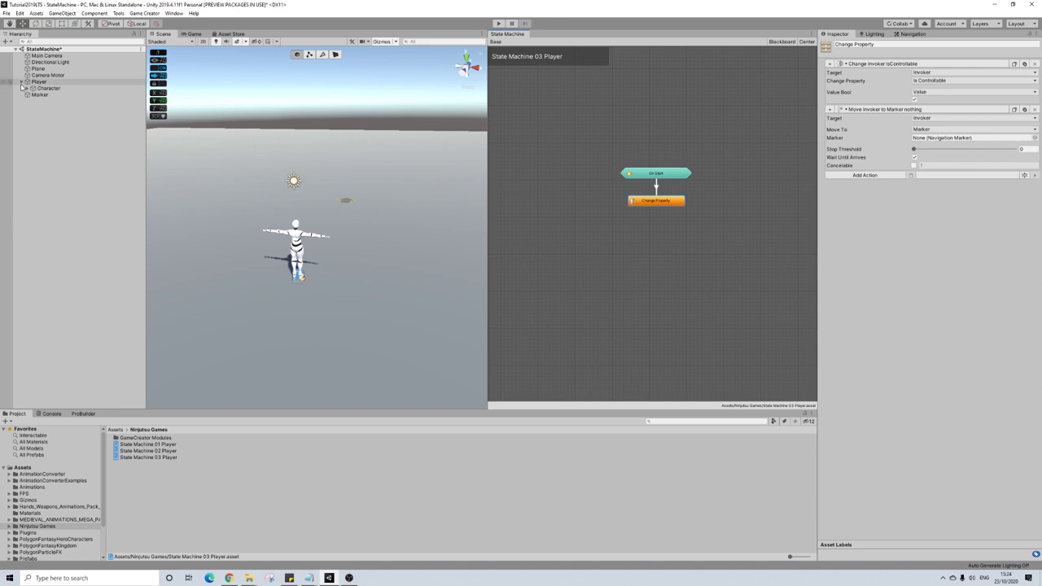
pyautogui.moveTo(40, 94)
pyautogui.mouseDown()
pyautogui.moveTo(505, 90)
pyautogui.moveTo(880, 138)
pyautogui.moveTo(954, 135)
pyautogui.moveTo(933, 140)
pyautogui.moveTo(920, 125)
pyautogui.mouseUp()
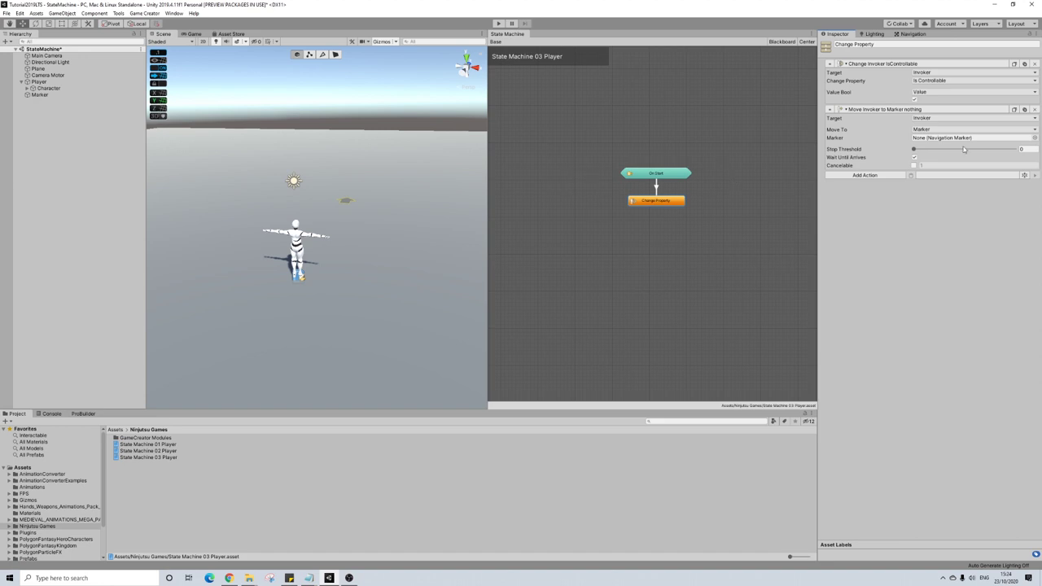
pyautogui.click(934, 130)
# - Set the move destination to a Variable read from the Invoker, named Marker
pyautogui.click(924, 165)
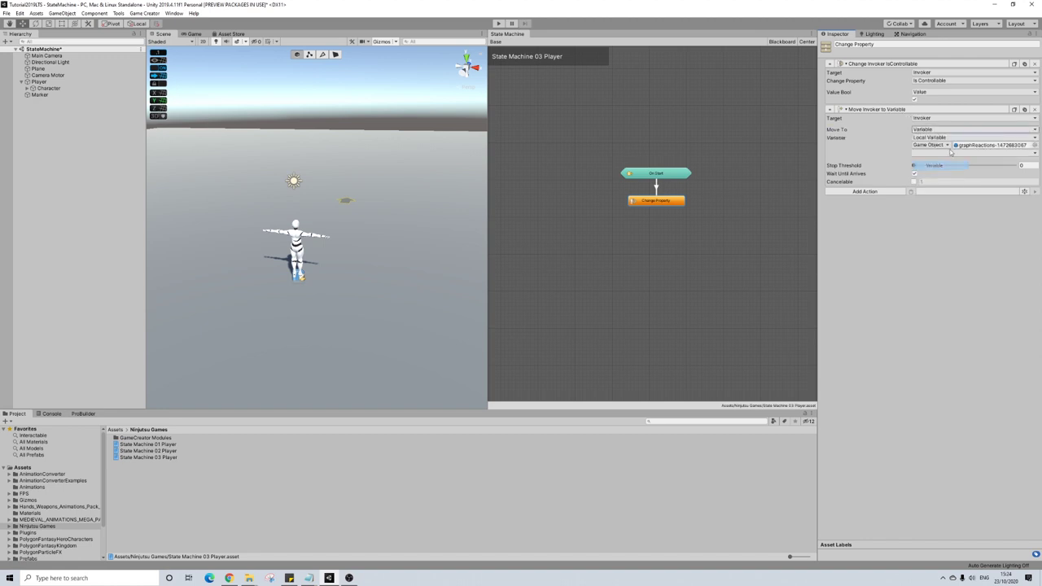
pyautogui.click(932, 144)
pyautogui.click(932, 157)
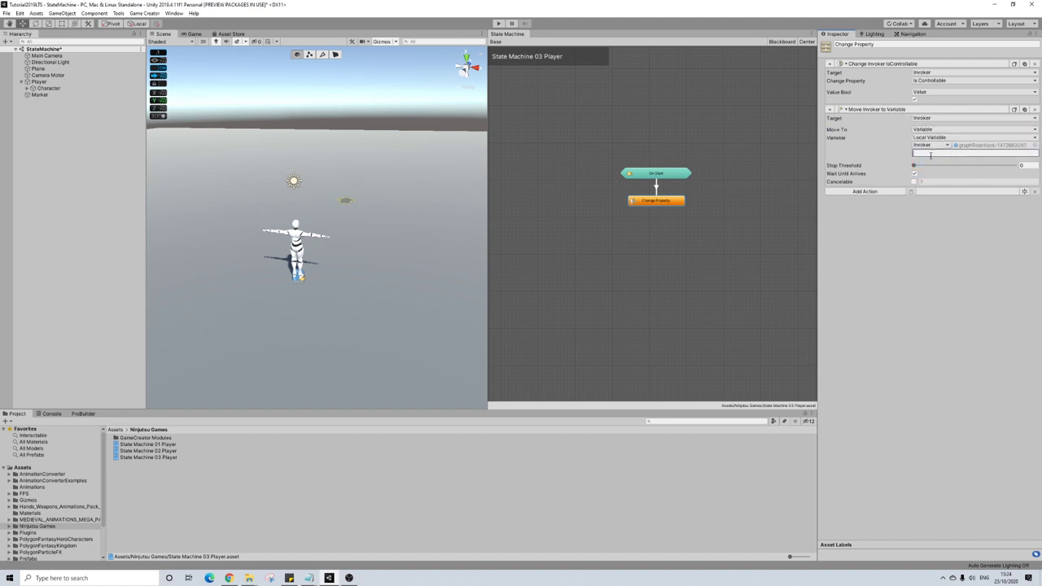
pyautogui.write('Marker')
# - Add a Game Object blackboard parameter named Marker to the graph
pyautogui.click(782, 42)
pyautogui.click(567, 90)
pyautogui.click(529, 78)
pyautogui.write('Ma')
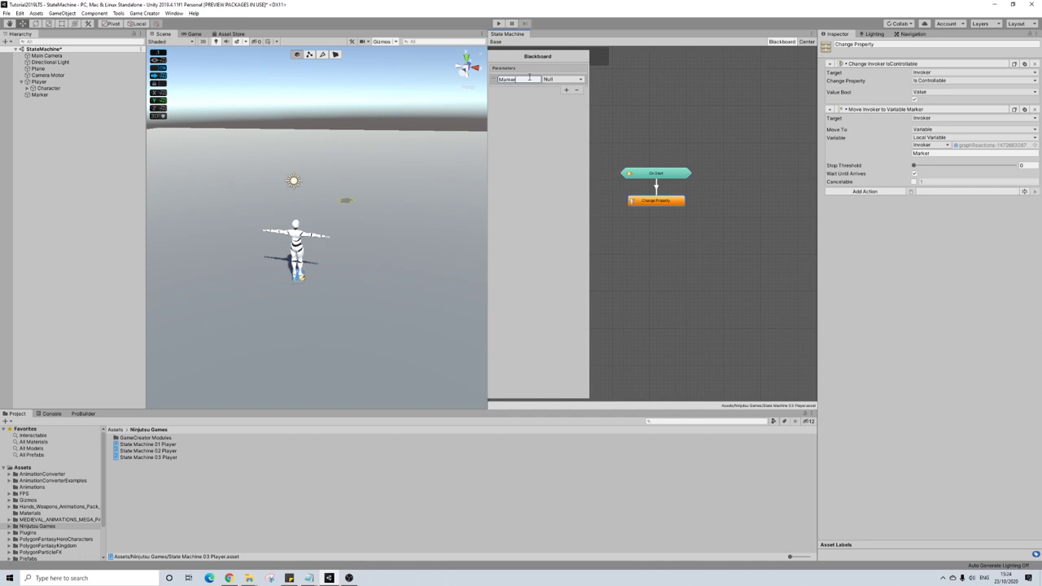
pyautogui.write('rker')
pyautogui.click(562, 79)
pyautogui.click(574, 169)
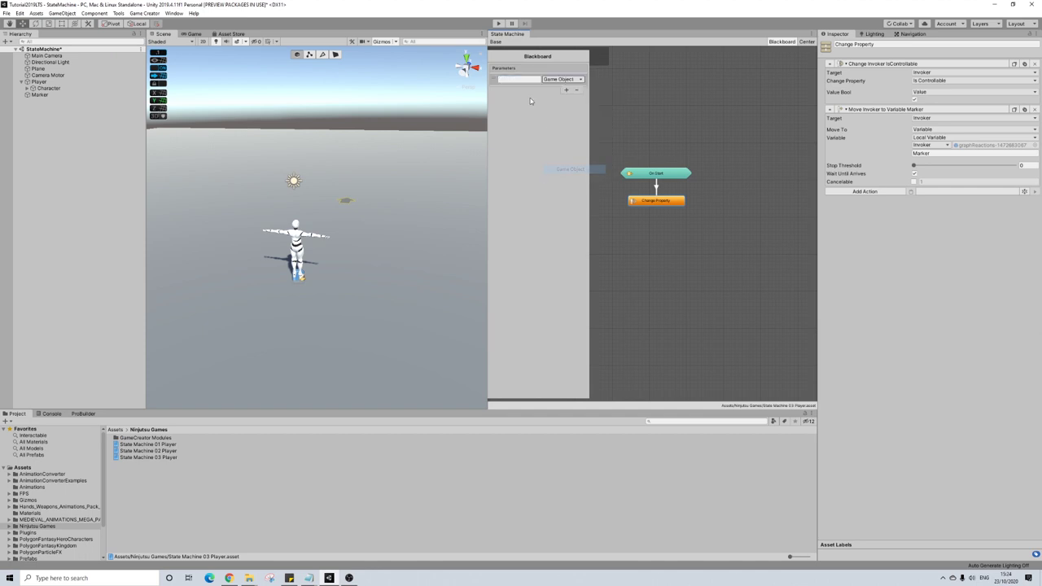
pyautogui.click(519, 78)
pyautogui.write('MArker')
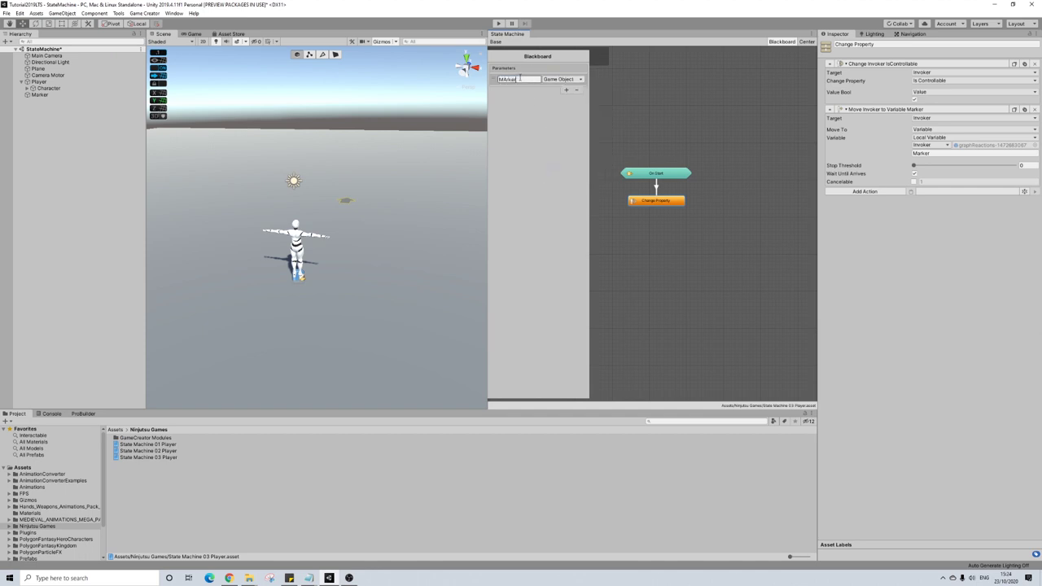
pyautogui.press('BackSpace')
pyautogui.press('BackSpace')
pyautogui.write('ar')
pyautogui.click(783, 42)
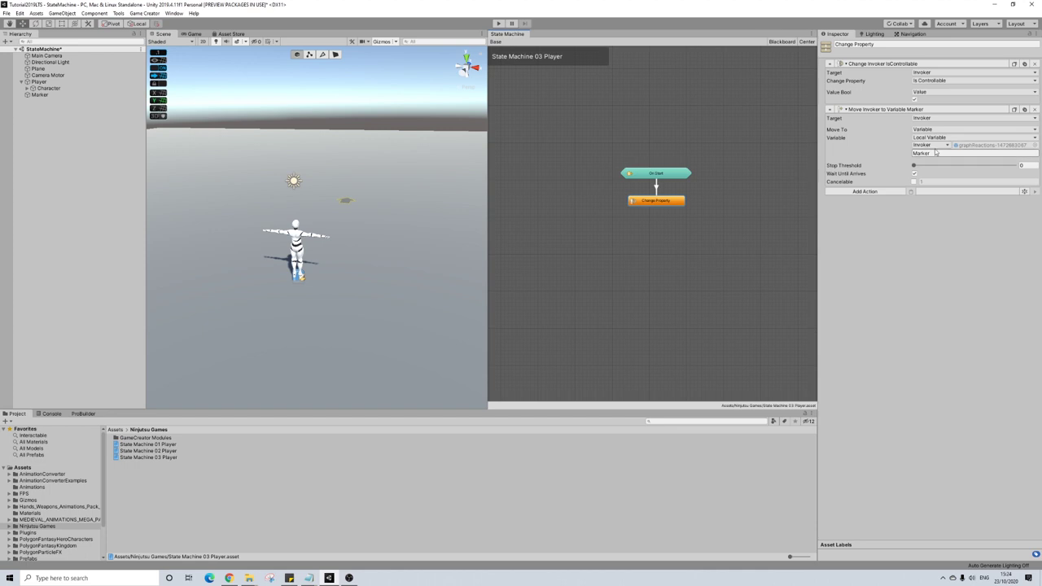
# - Create an Actions node below Change Property and connect them with a transition
pyautogui.rightClick(661, 230)
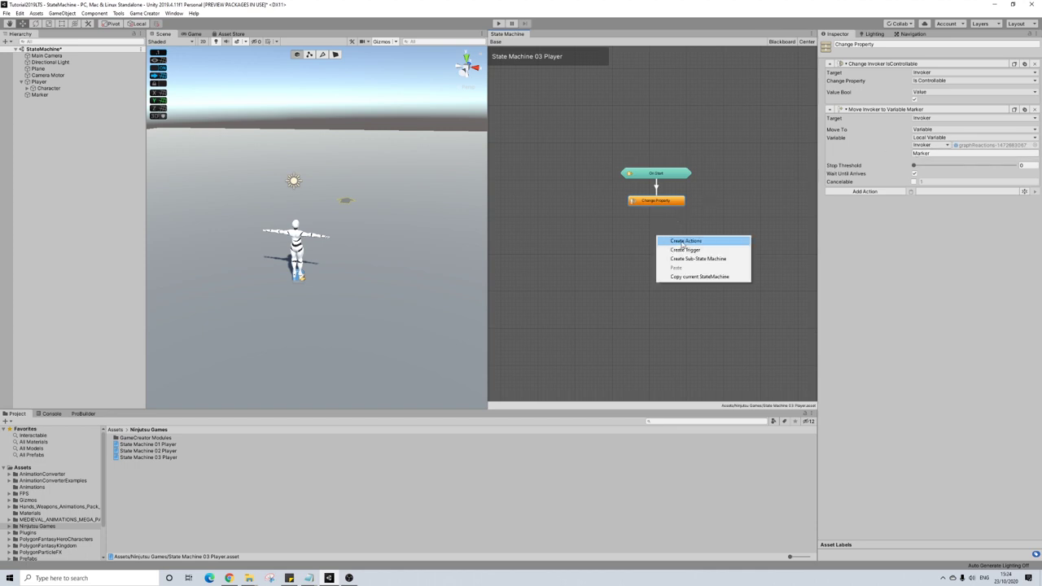
pyautogui.click(683, 243)
pyautogui.moveTo(683, 243); pyautogui.dragTo(654, 234)
pyautogui.rightClick(661, 206)
pyautogui.click(676, 210)
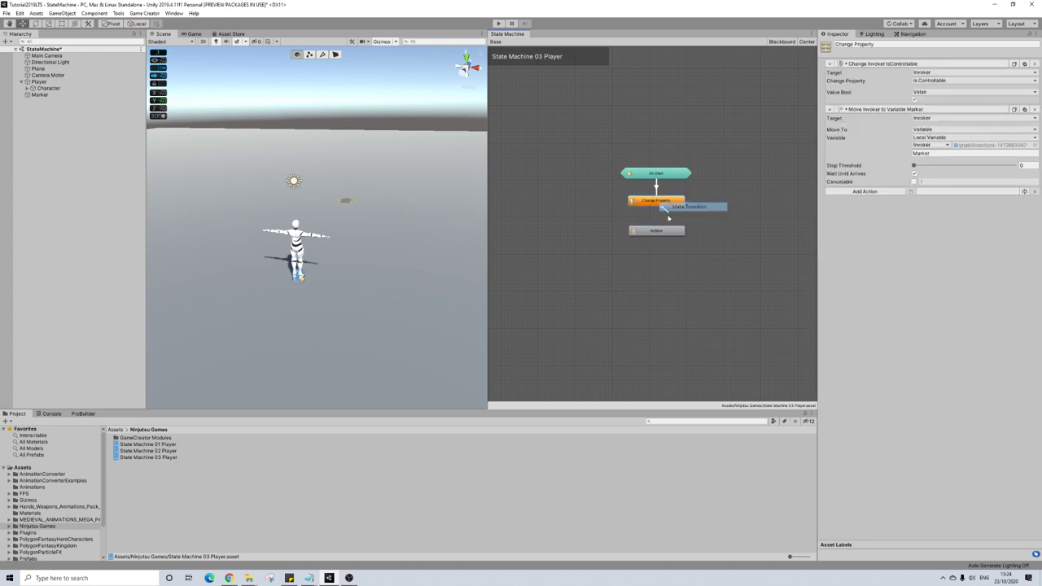
pyautogui.click(659, 234)
pyautogui.click(661, 233)
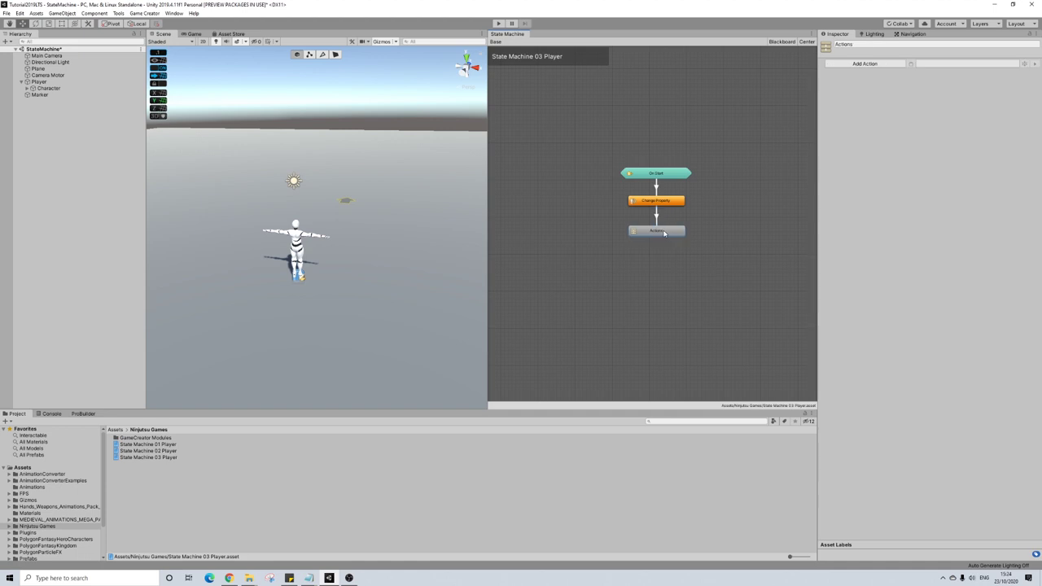
# - Make the transition use a Melee > Is Character Armed condition requiring the Invoker to be unarmed
pyautogui.click(656, 216)
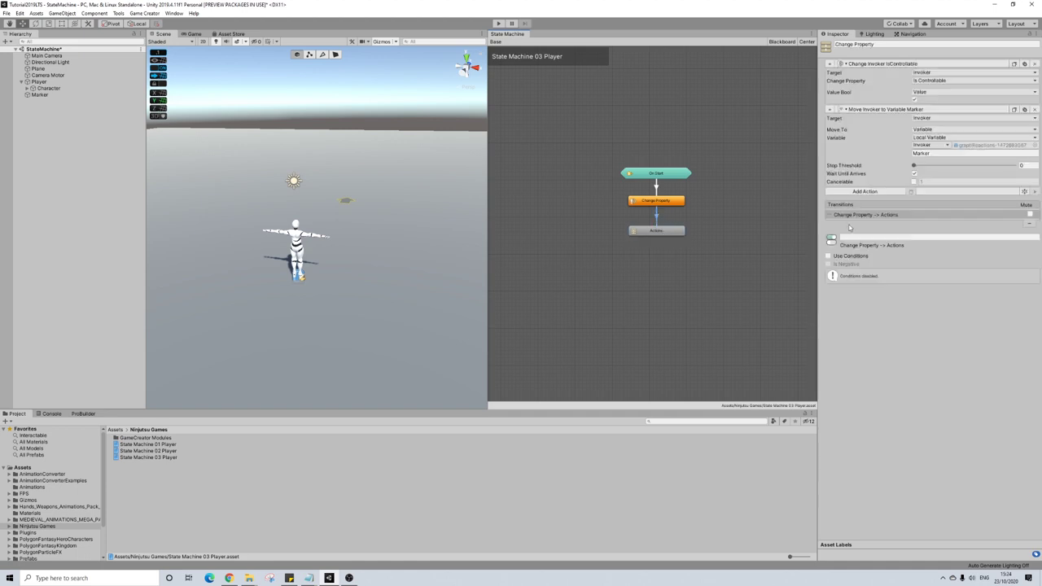
pyautogui.click(838, 257)
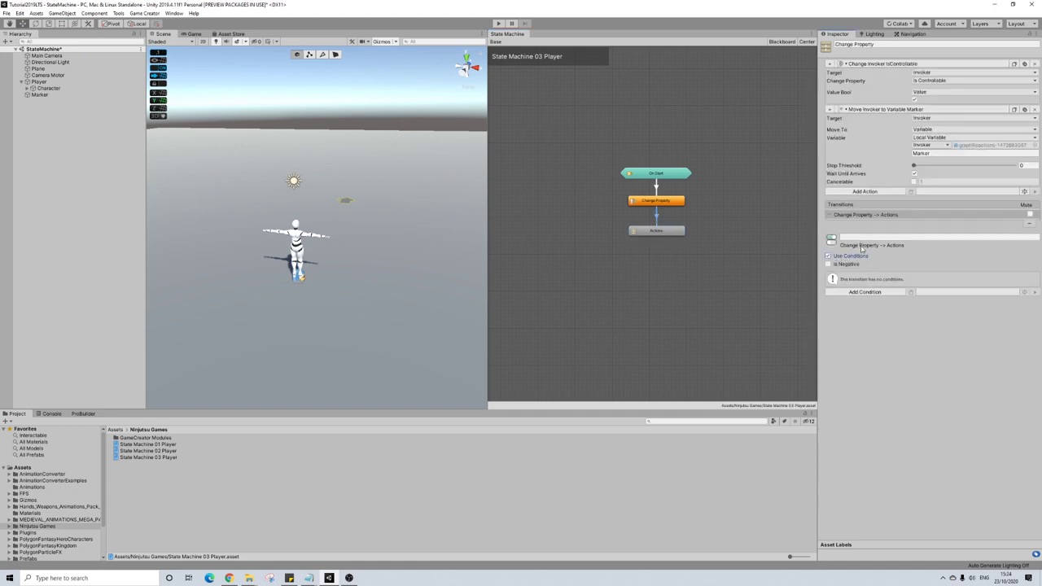
pyautogui.click(867, 291)
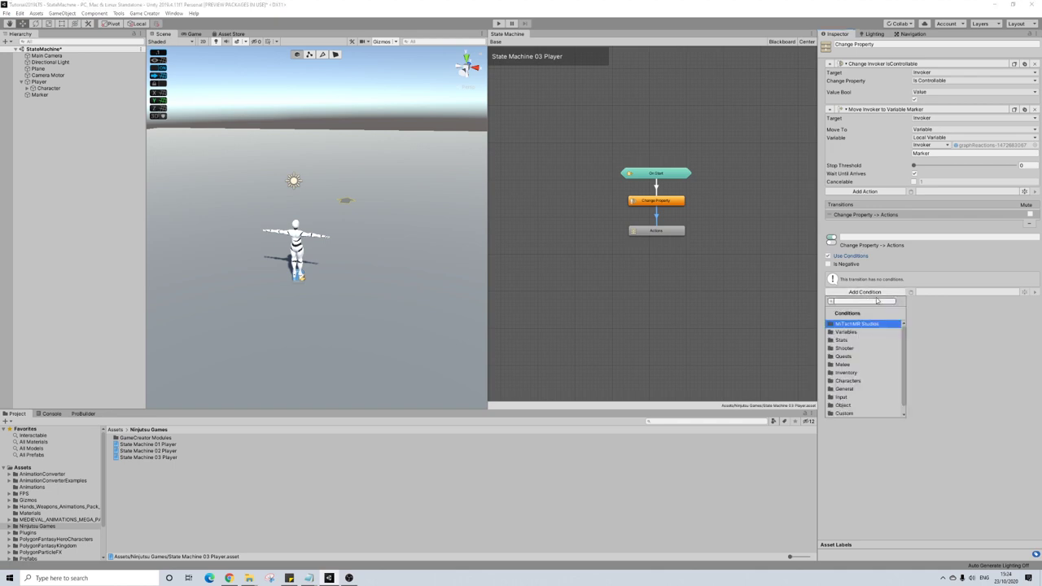
pyautogui.click(852, 366)
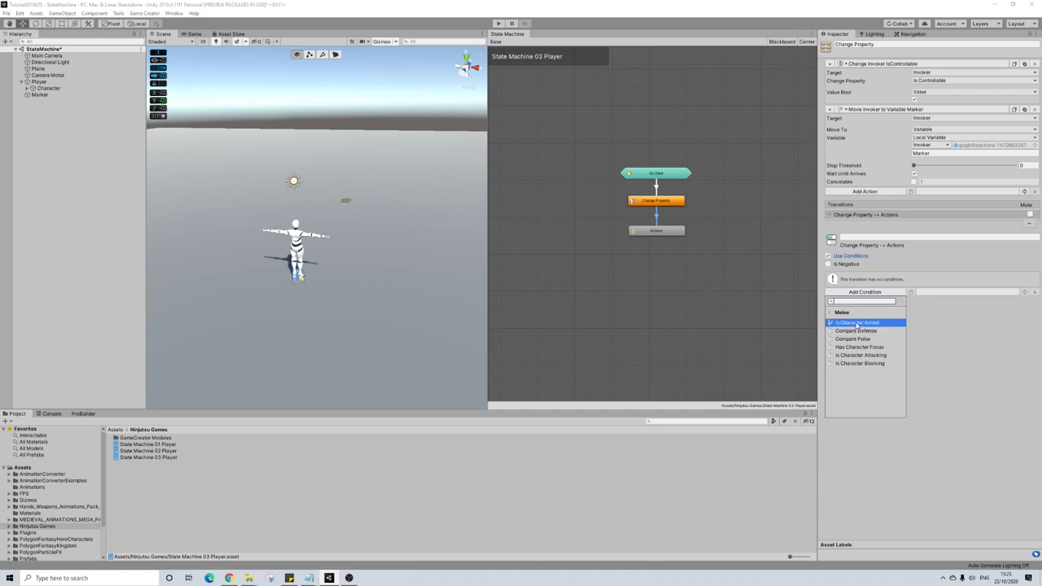
pyautogui.click(856, 323)
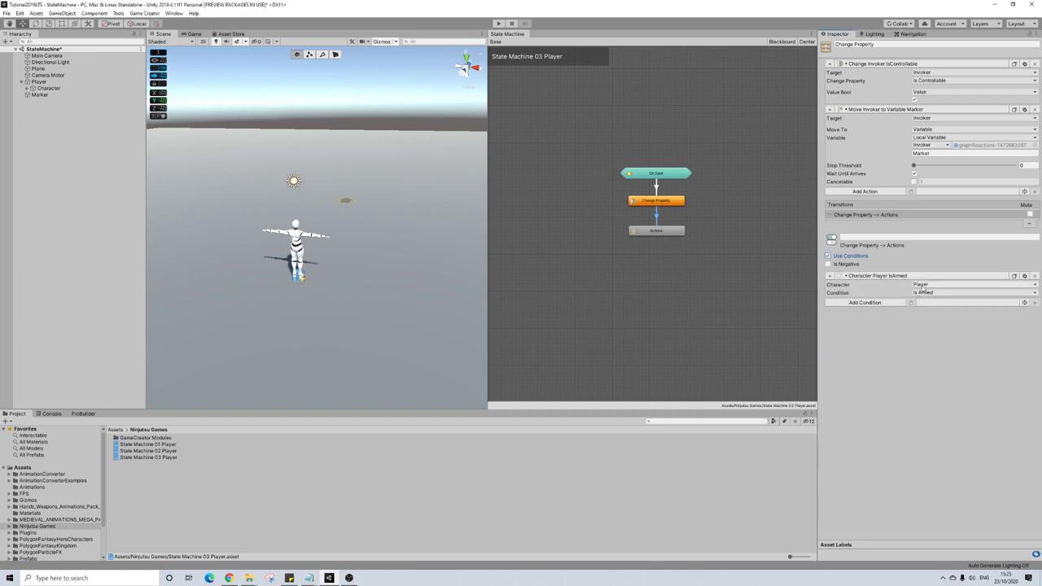
pyautogui.click(924, 285)
pyautogui.click(932, 303)
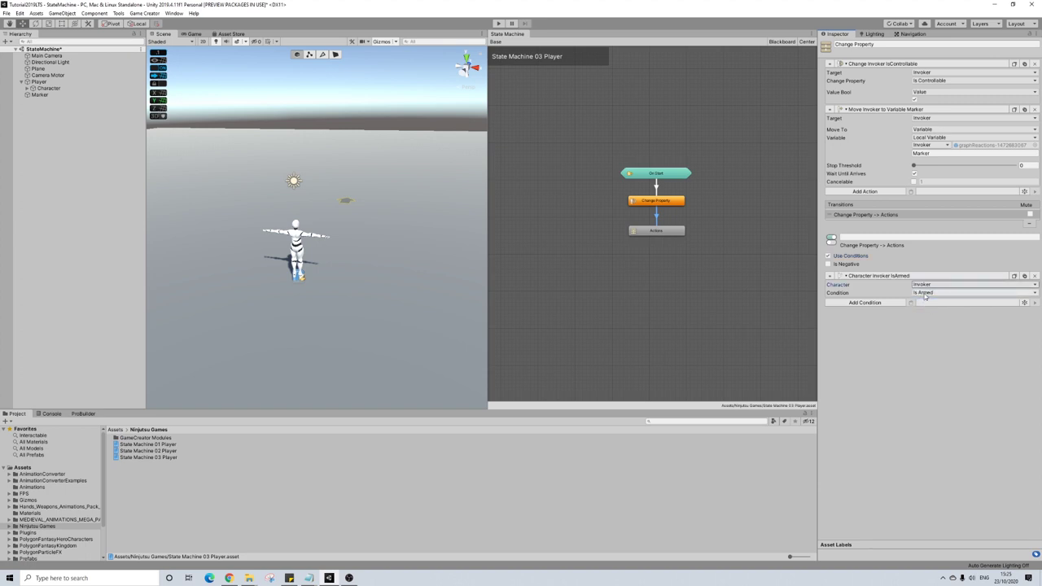
pyautogui.click(928, 293)
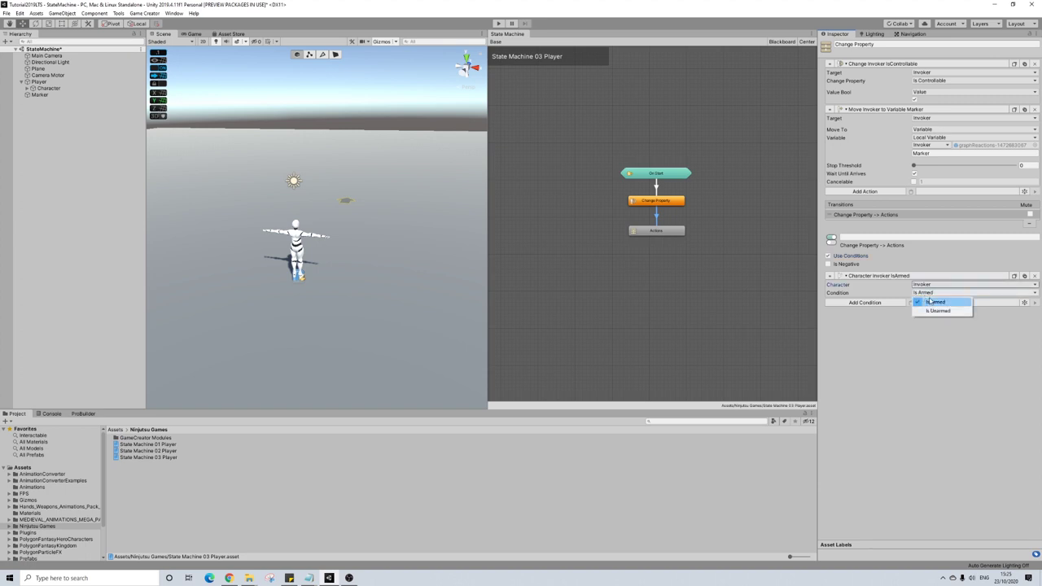
pyautogui.click(930, 311)
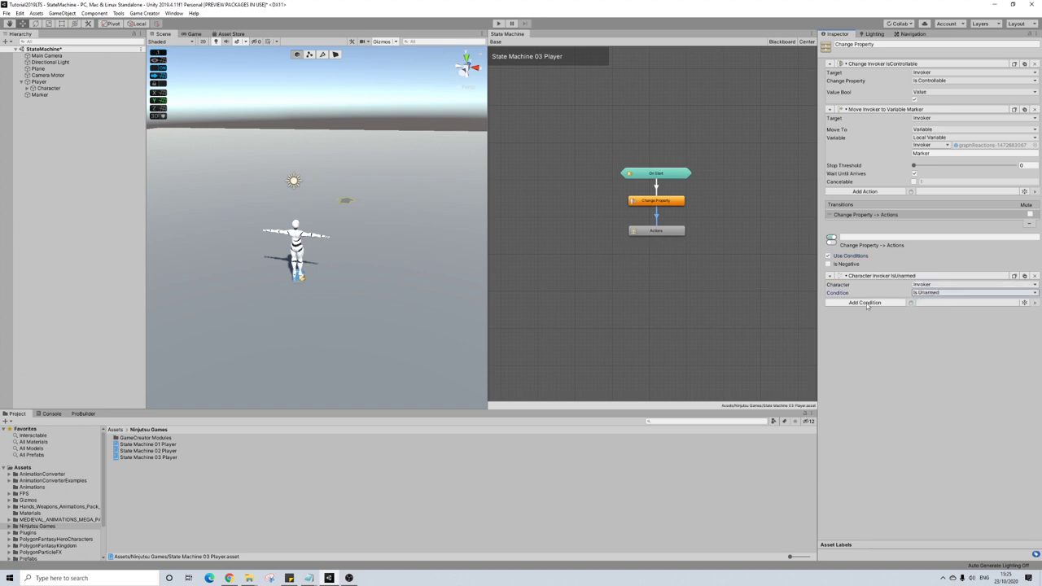
# - Give the new node a Draw Weapon action where the Invoker draws SwordWeapon
pyautogui.click(661, 234)
pyautogui.click(871, 65)
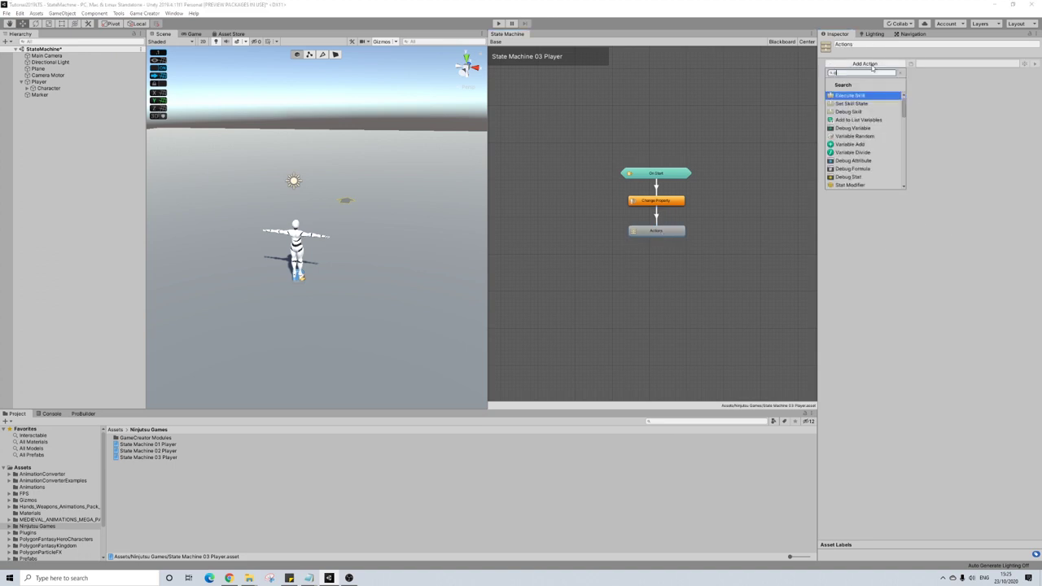
pyautogui.write('draw')
pyautogui.press('Down')
pyautogui.press('Return')
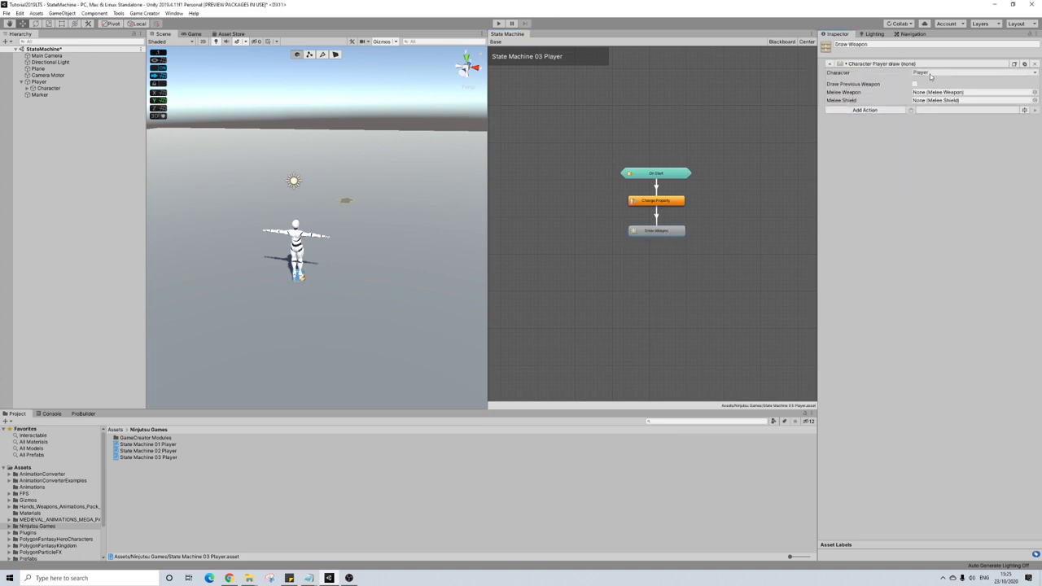
pyautogui.click(931, 75)
pyautogui.click(924, 88)
pyautogui.click(1034, 92)
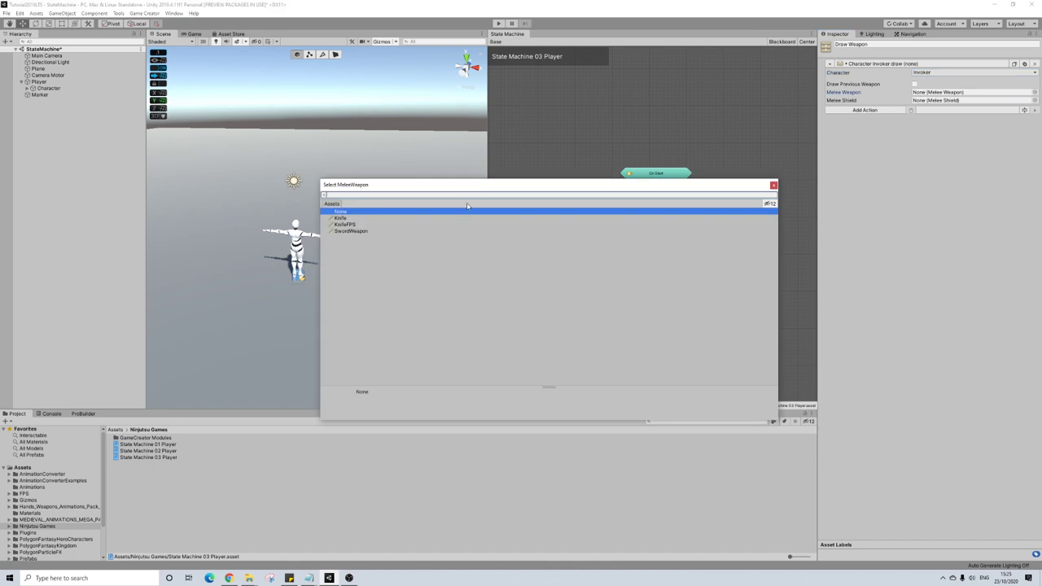
pyautogui.click(360, 230)
pyautogui.click(774, 185)
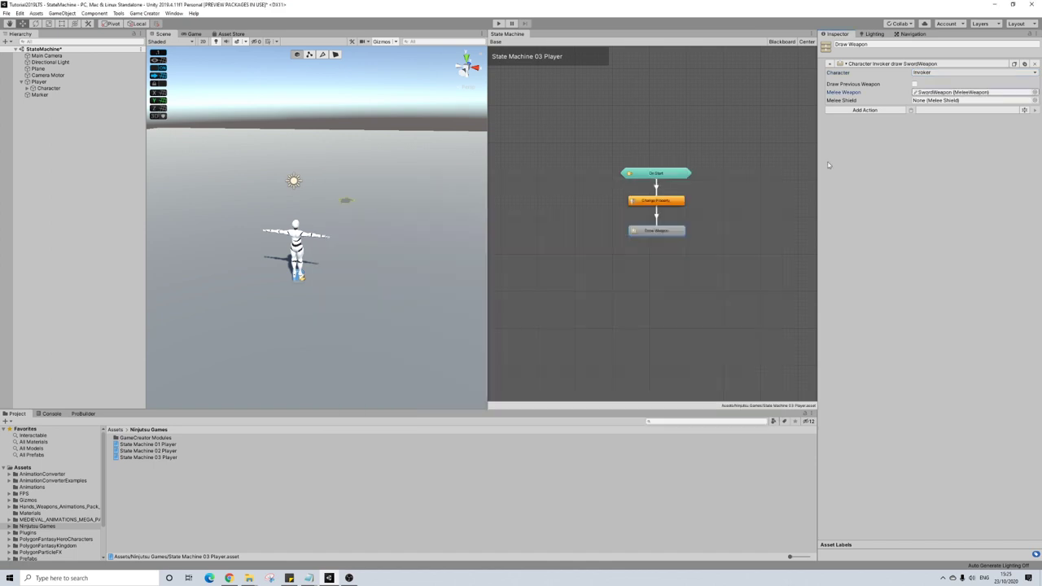
# - Create another Actions node under Draw Weapon and connect them with a transition
pyautogui.rightClick(664, 233)
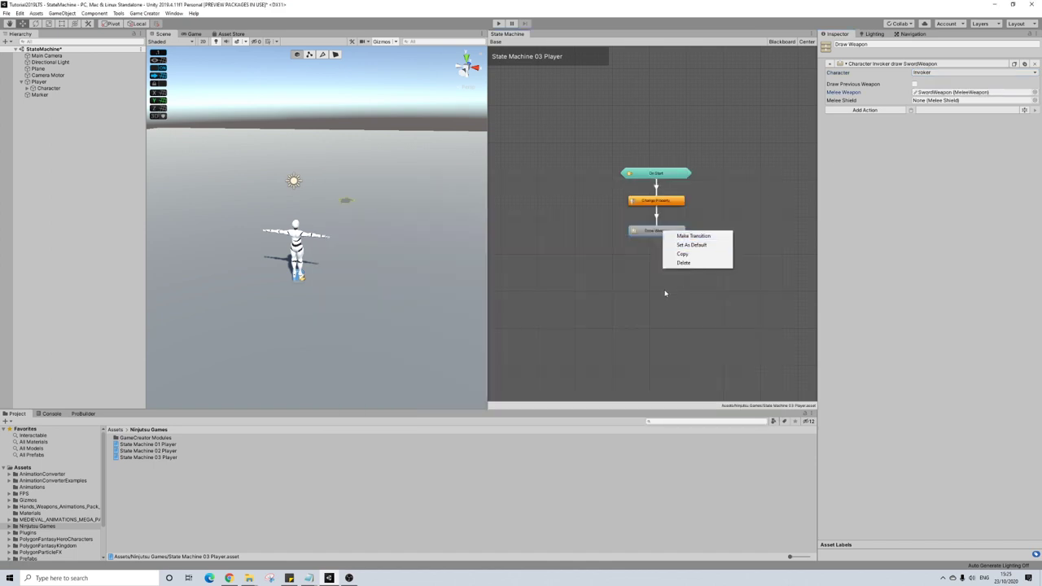
pyautogui.click(658, 266)
pyautogui.rightClick(657, 265)
pyautogui.click(685, 268)
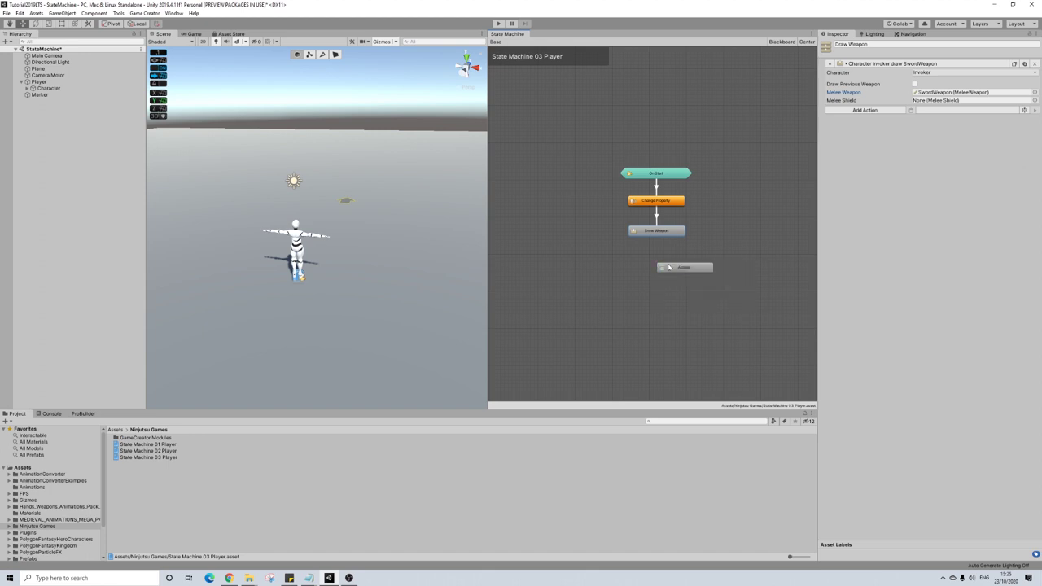
pyautogui.moveTo(676, 265); pyautogui.dragTo(645, 258)
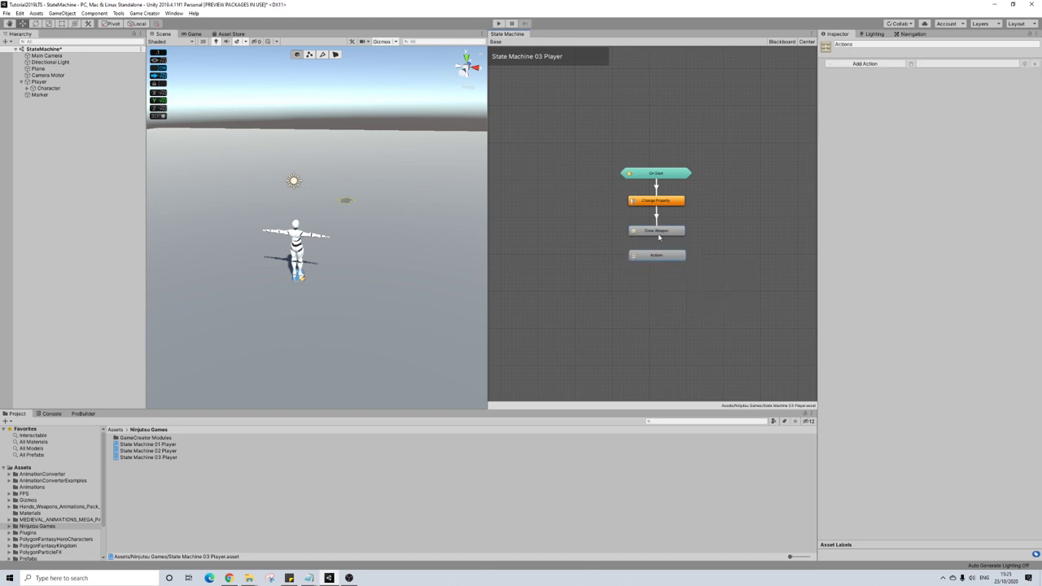
pyautogui.rightClick(660, 236)
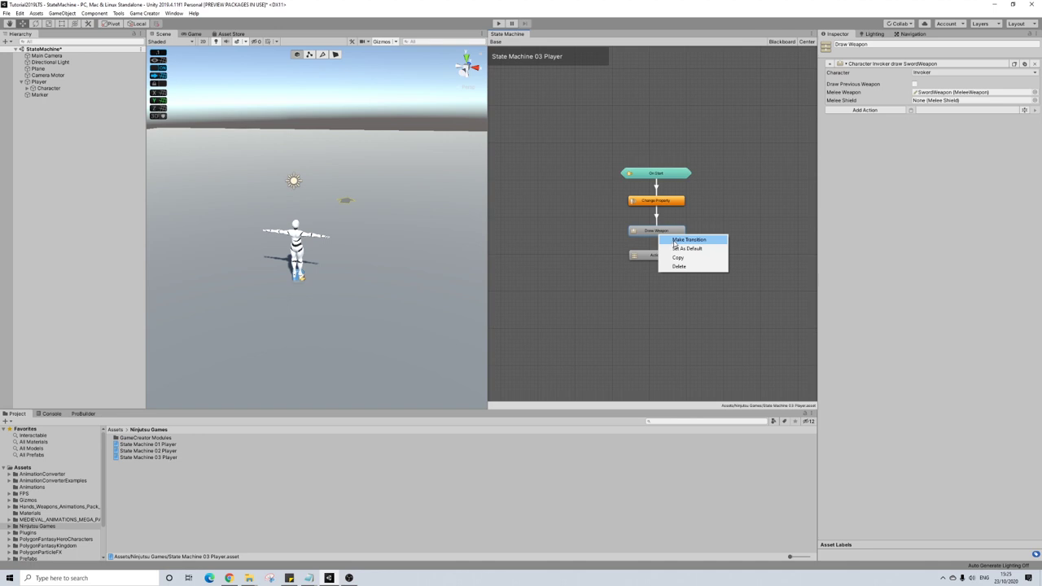
pyautogui.click(688, 239)
pyautogui.click(674, 258)
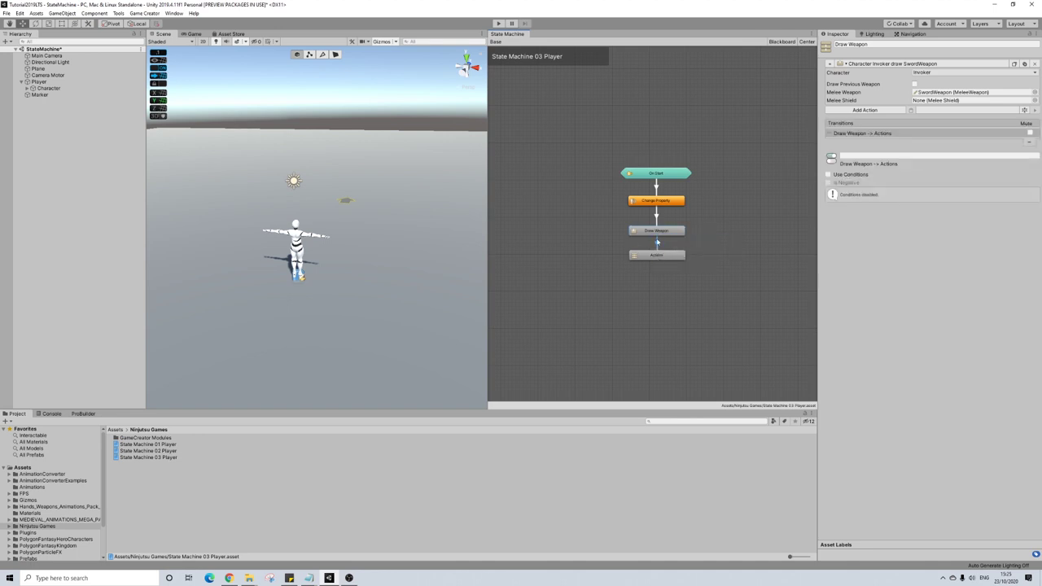
pyautogui.click(658, 259)
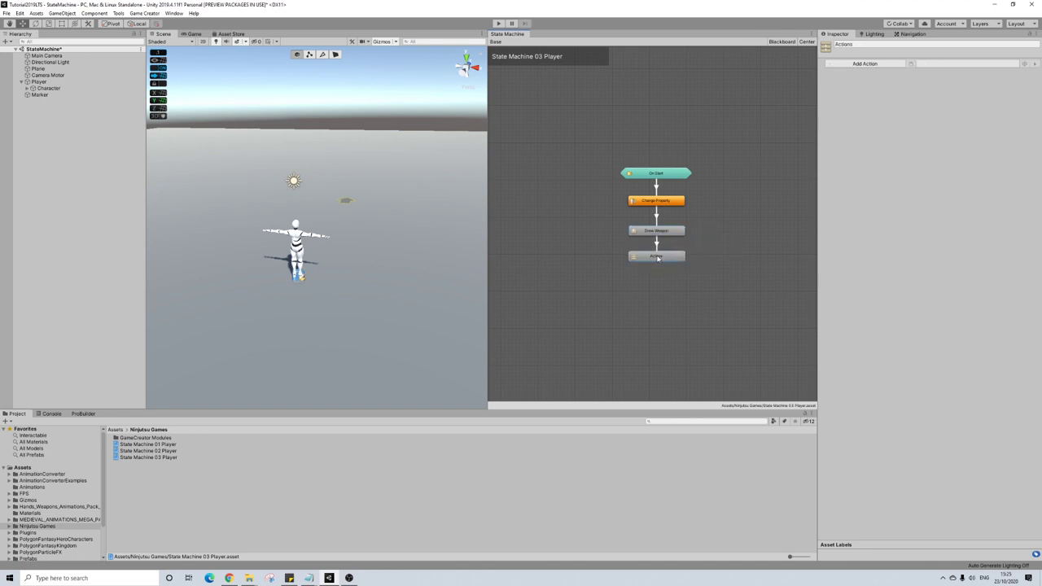
pyautogui.moveTo(657, 258); pyautogui.dragTo(658, 263)
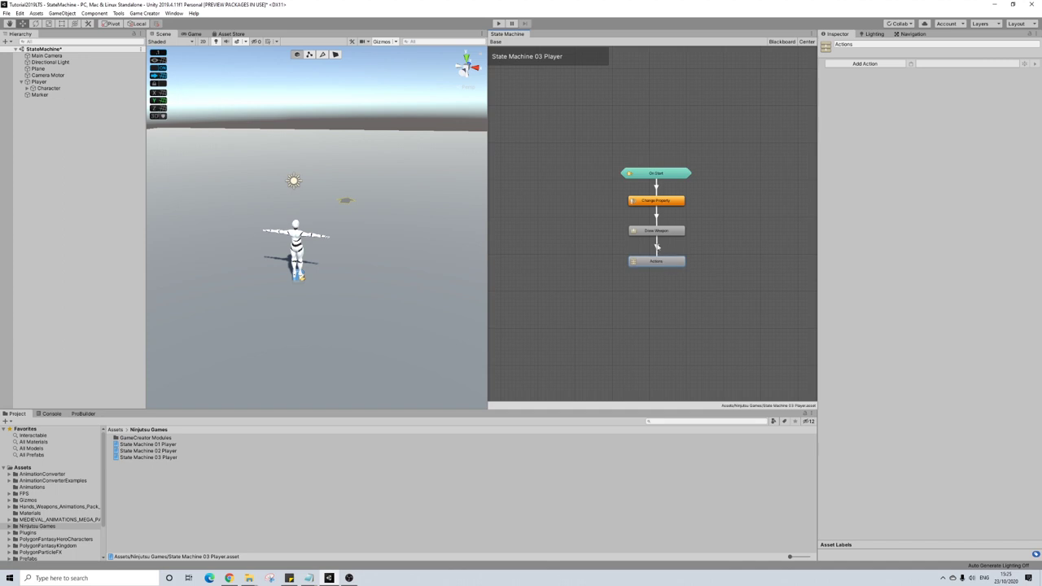
# - Add the pasted Is Character Armed condition to that transition, set to Is Armed
pyautogui.click(660, 232)
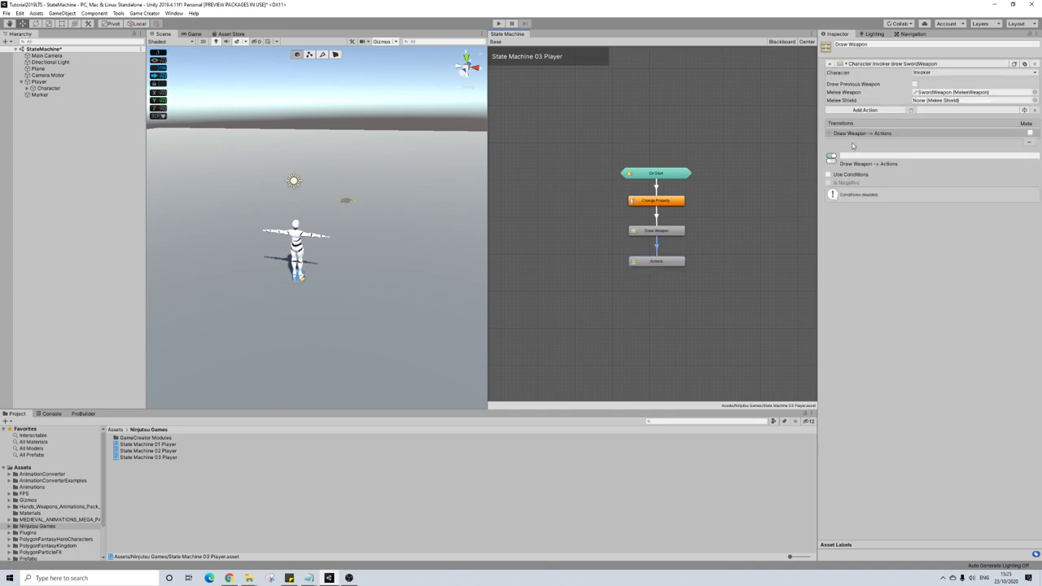
pyautogui.click(662, 213)
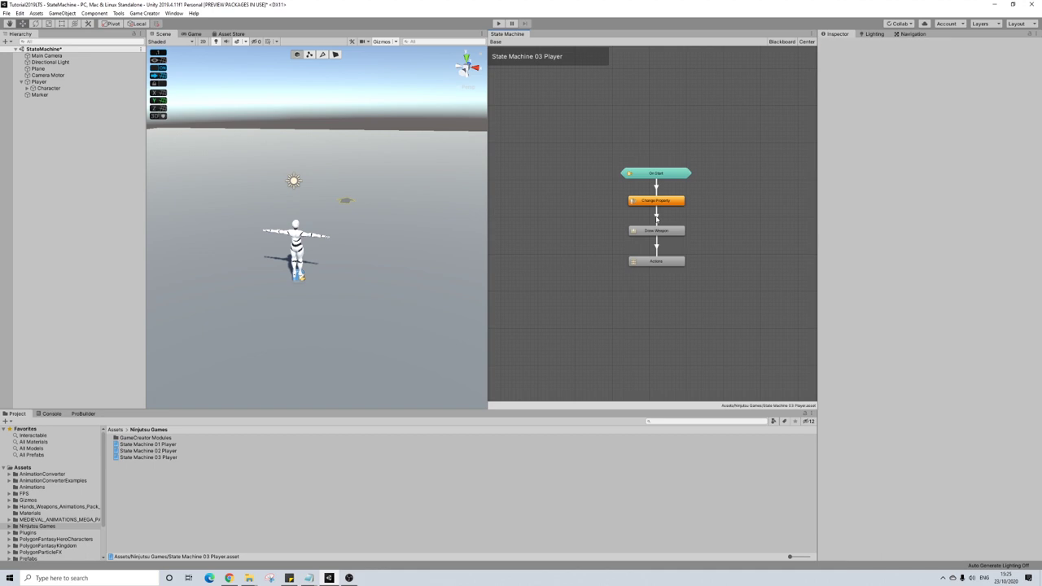
pyautogui.click(657, 217)
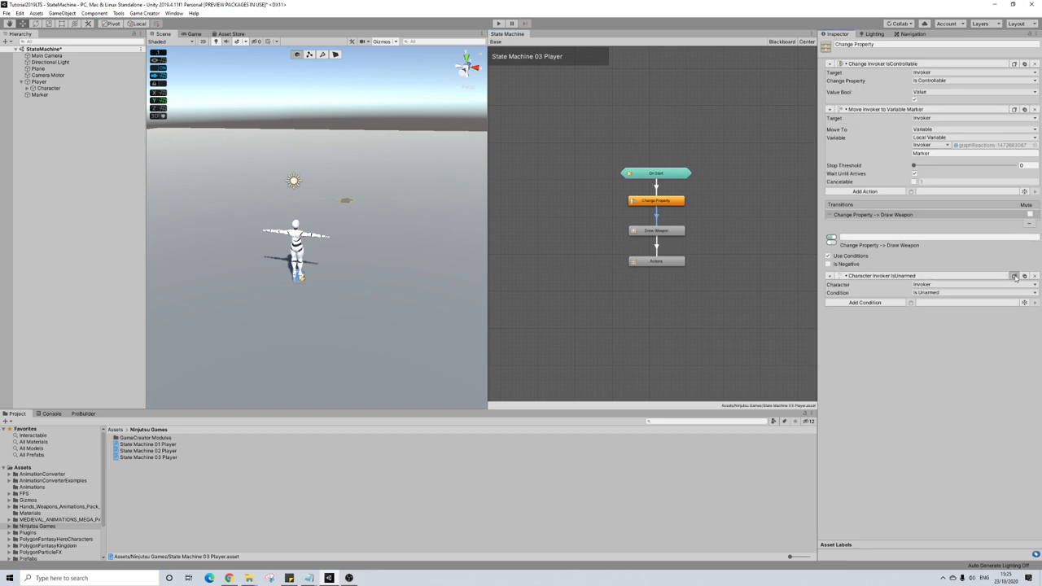
pyautogui.click(657, 247)
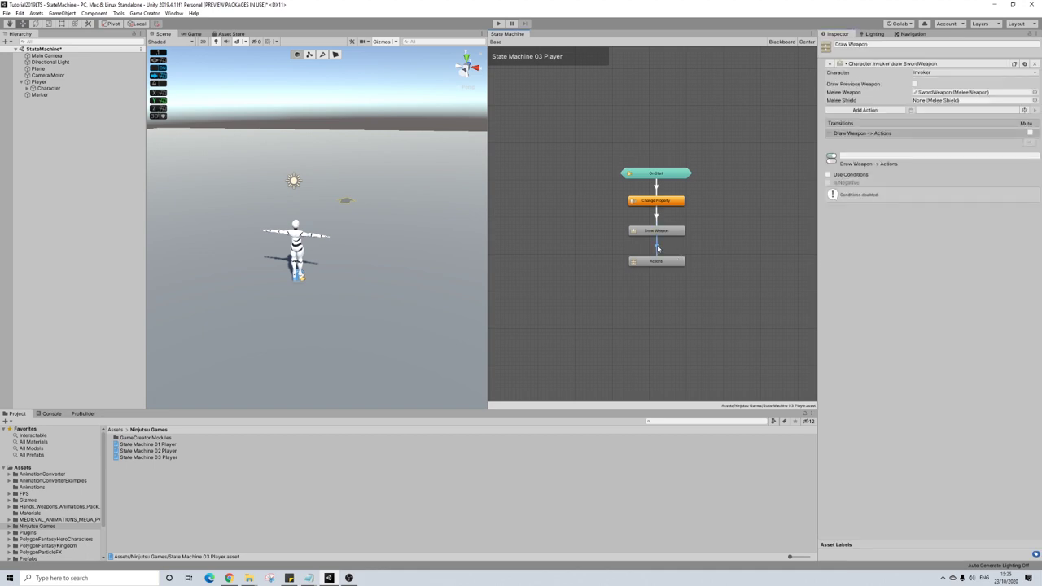
pyautogui.click(850, 175)
pyautogui.click(912, 211)
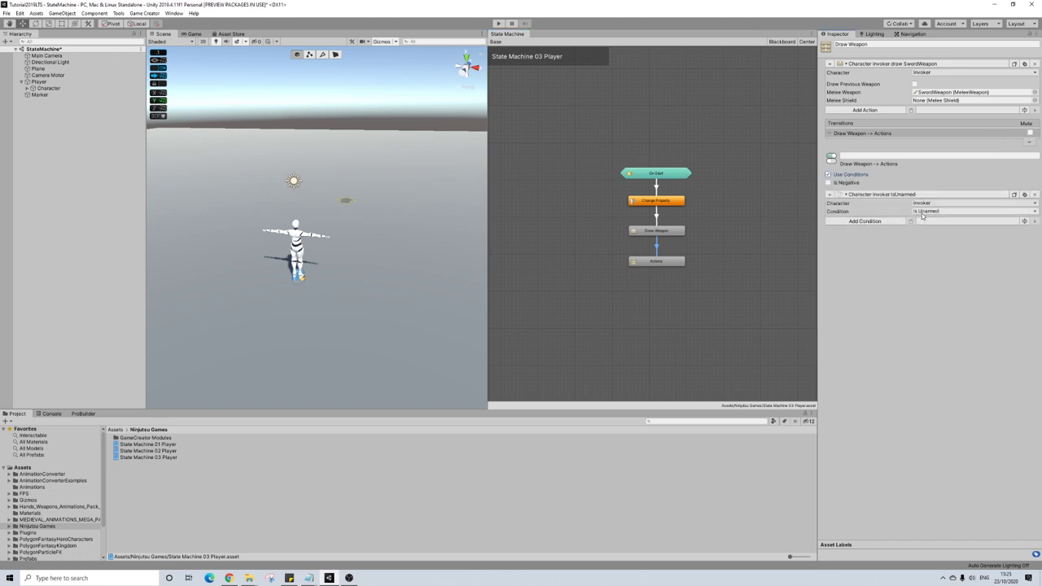
pyautogui.click(924, 212)
pyautogui.click(934, 221)
pyautogui.click(659, 262)
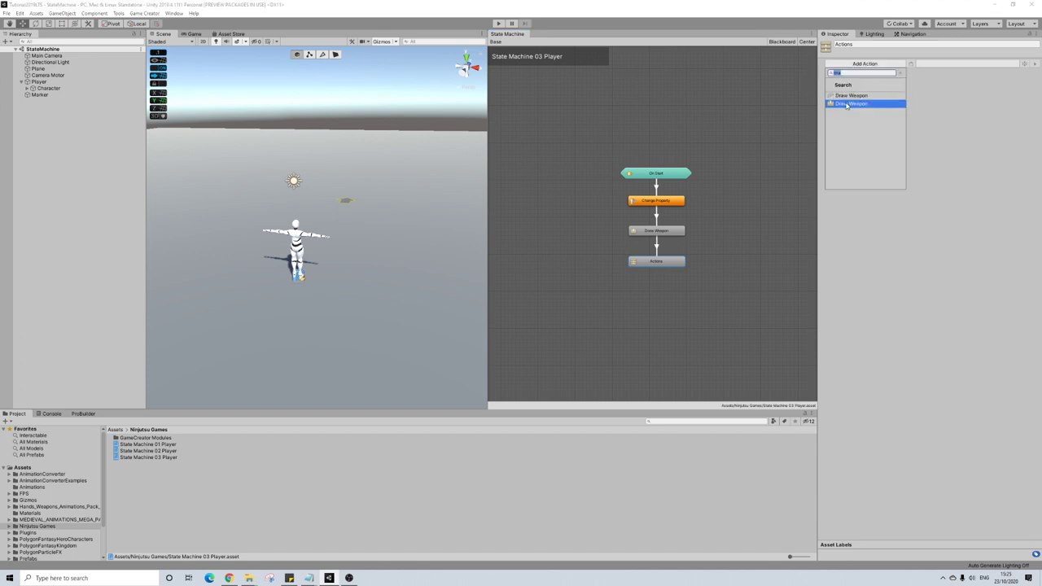
# - Add an Input Melee action to the last node, performed by the Invoker
pyautogui.write('an')
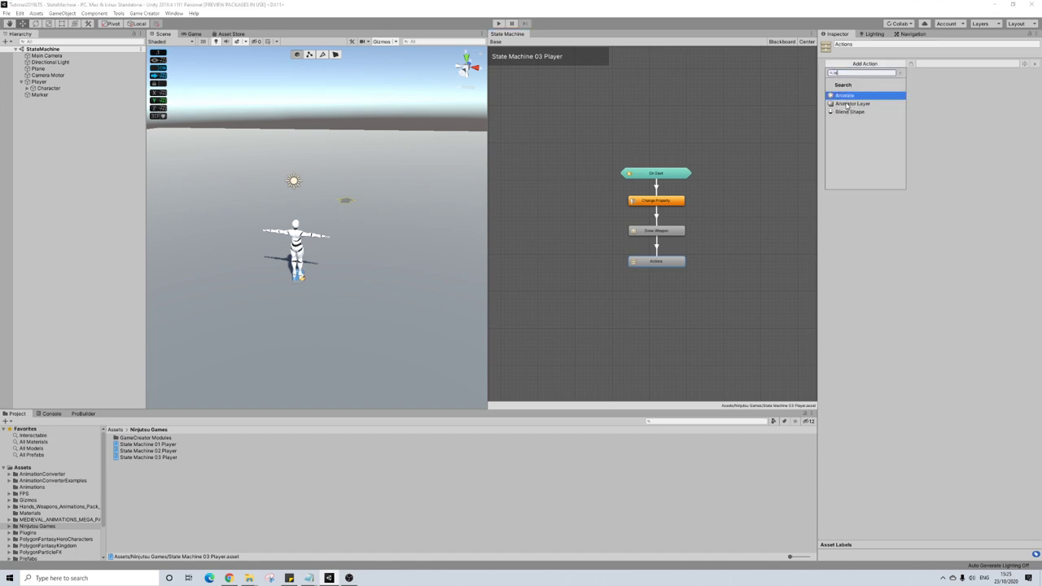
pyautogui.press('BackSpace')
pyautogui.press('BackSpace')
pyautogui.write('input')
pyautogui.press('Return')
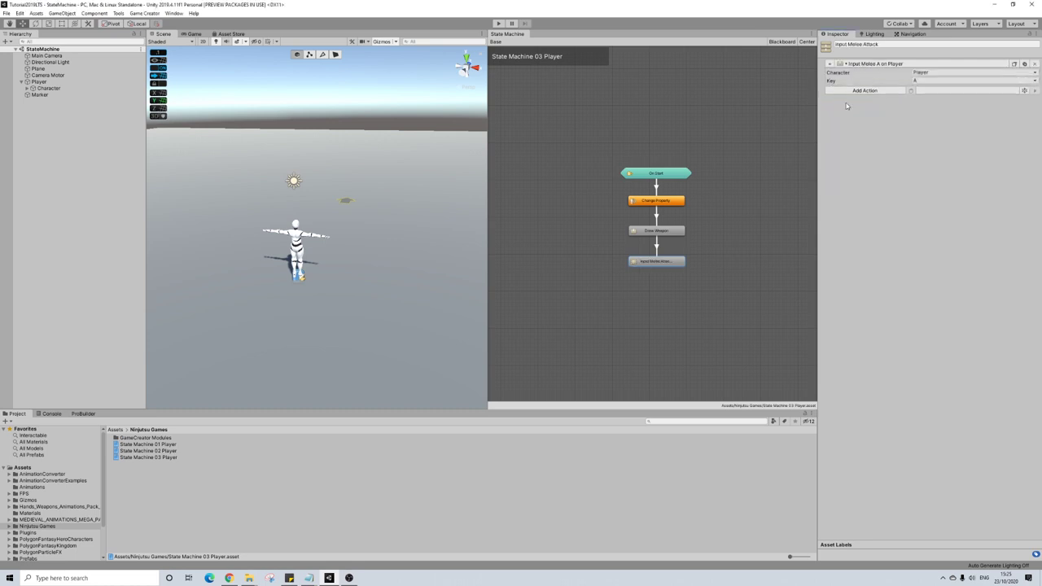
pyautogui.click(973, 73)
pyautogui.click(936, 92)
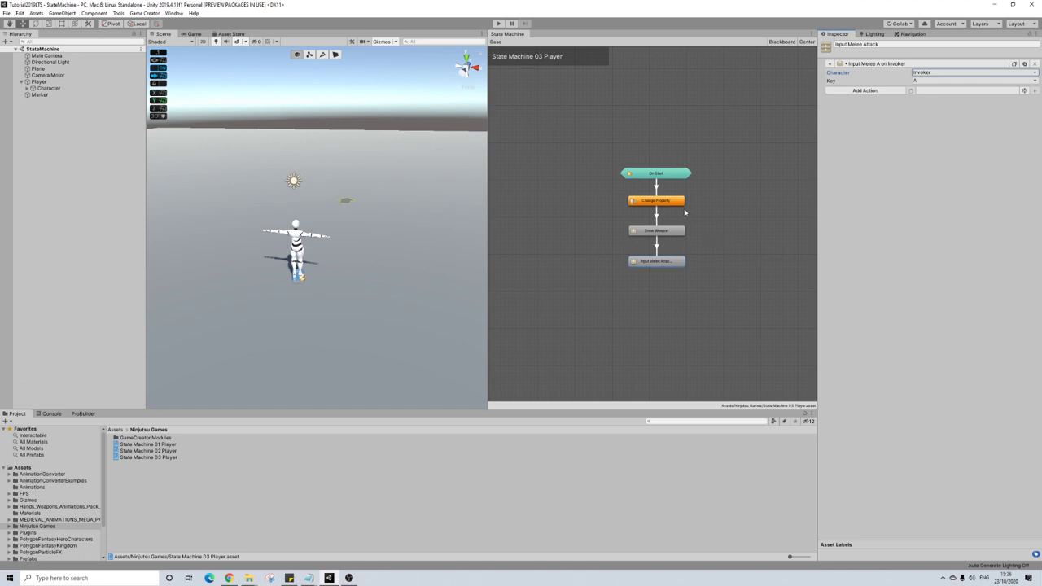
# - Review the Player's components, the Change Property state and the graph's Marker parameter
pyautogui.click(36, 82)
pyautogui.scroll(-3, 868, 388)
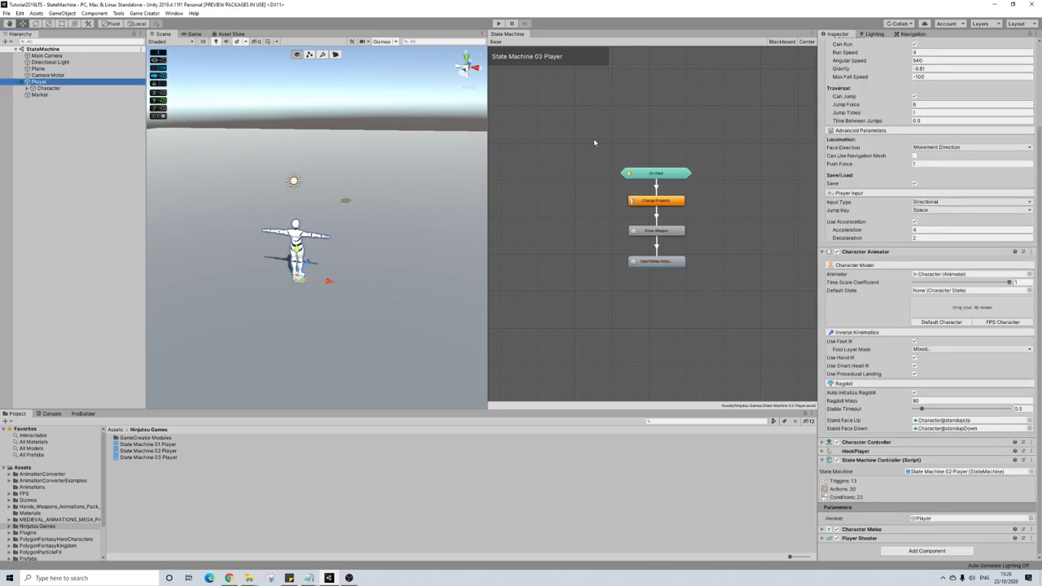
pyautogui.click(656, 218)
pyautogui.click(664, 202)
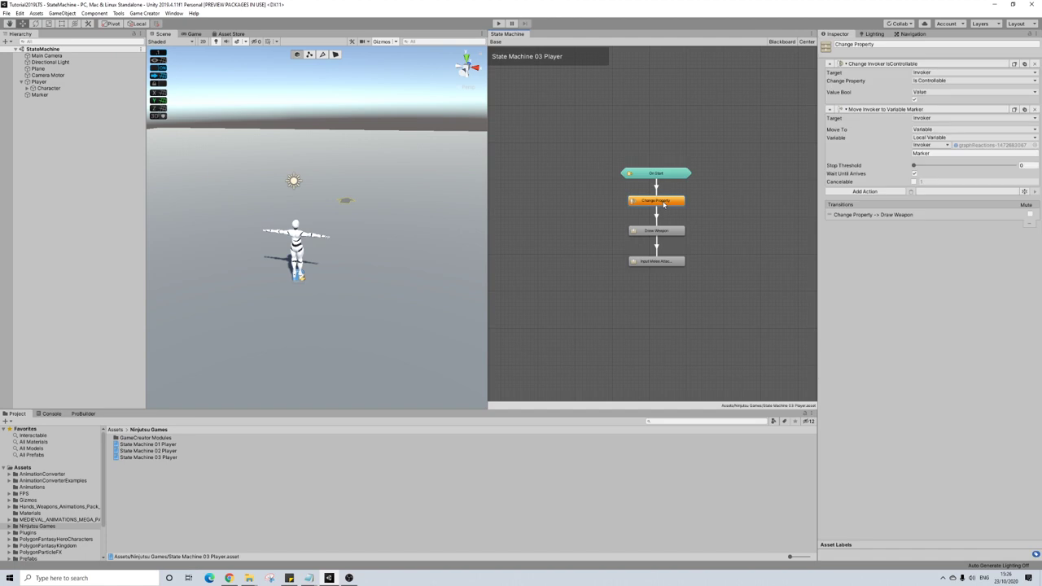
pyautogui.click(782, 41)
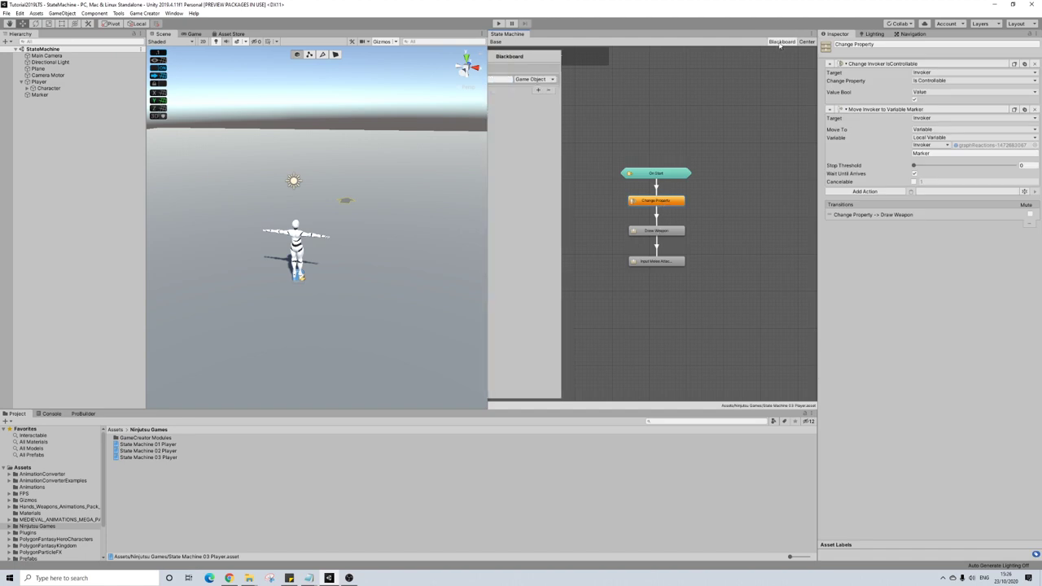
pyautogui.click(509, 79)
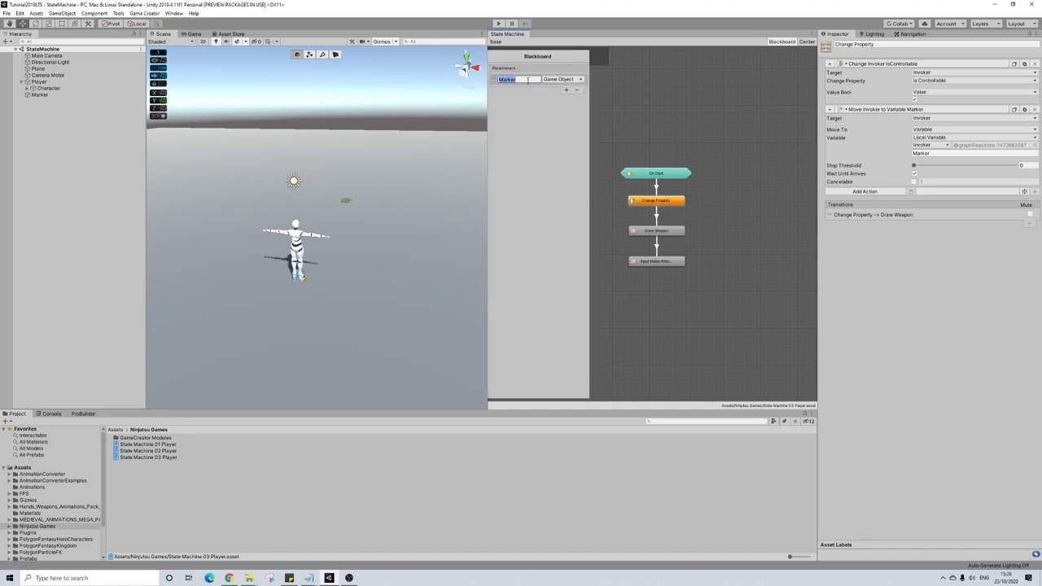
# - Assign State Machine 03 Player to the Player's controller and the scene Marker to its Marker parameter
pyautogui.click(39, 81)
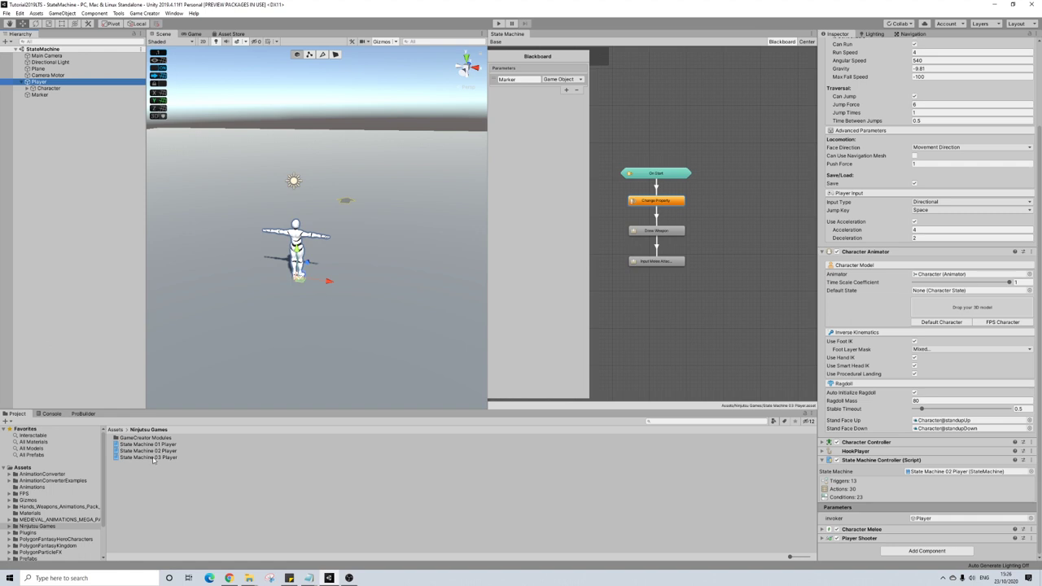
pyautogui.moveTo(148, 458); pyautogui.dragTo(926, 474)
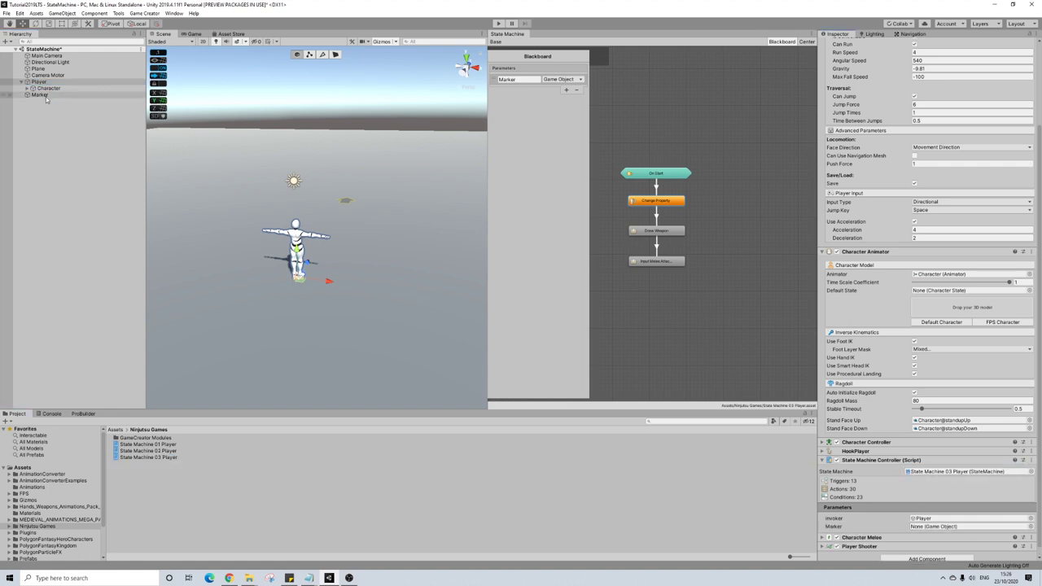
pyautogui.moveTo(39, 94)
pyautogui.mouseDown()
pyautogui.moveTo(795, 328)
pyautogui.moveTo(941, 529)
pyautogui.mouseUp()
pyautogui.click(661, 228)
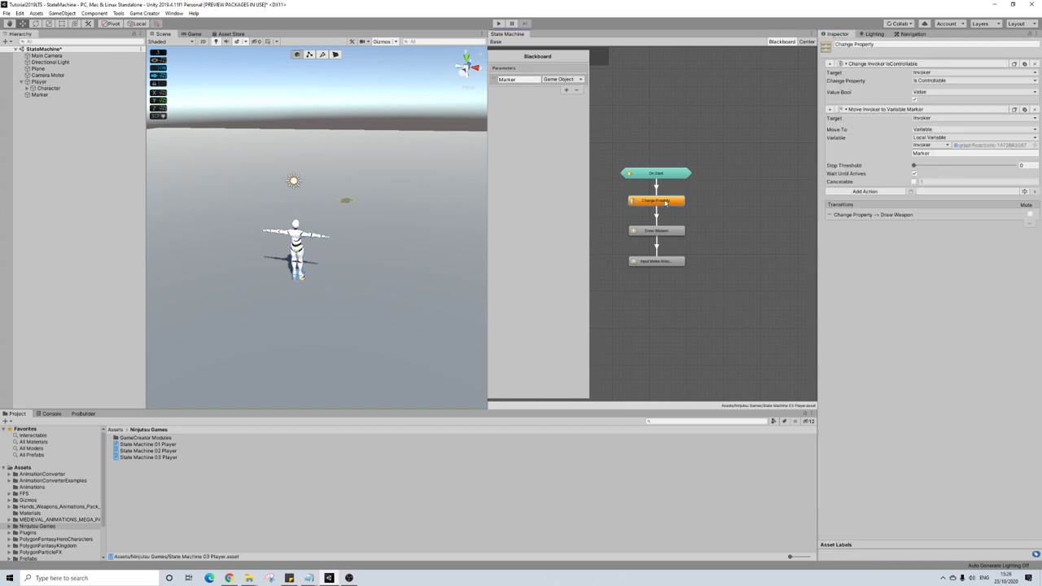
pyautogui.click(662, 229)
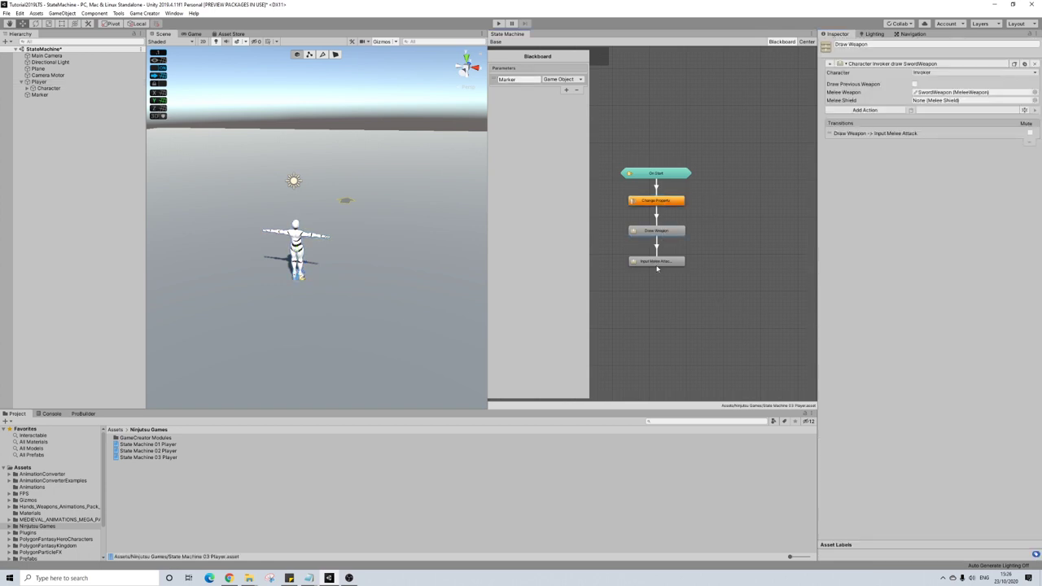
pyautogui.click(663, 262)
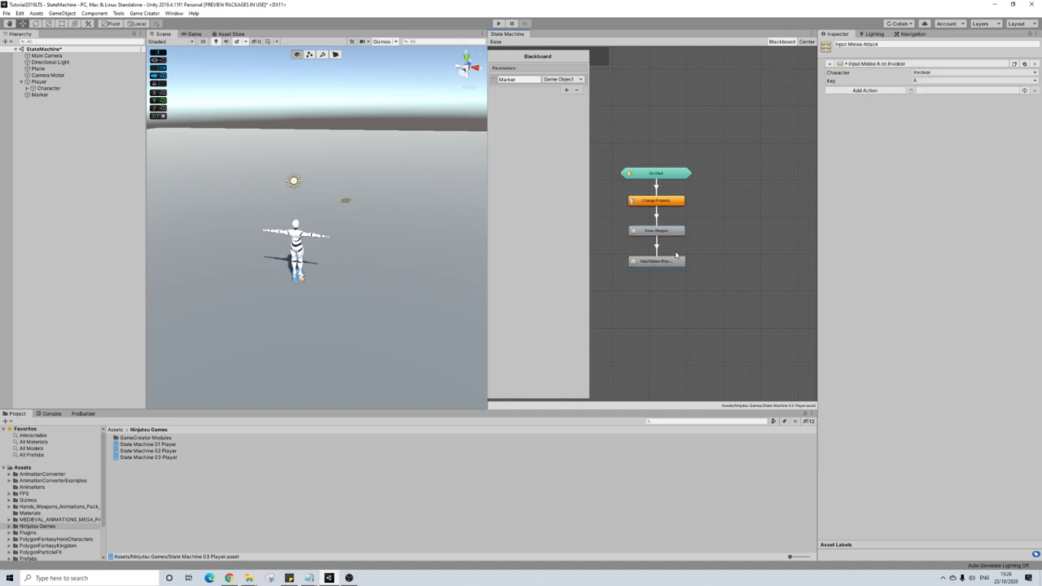
pyautogui.click(713, 234)
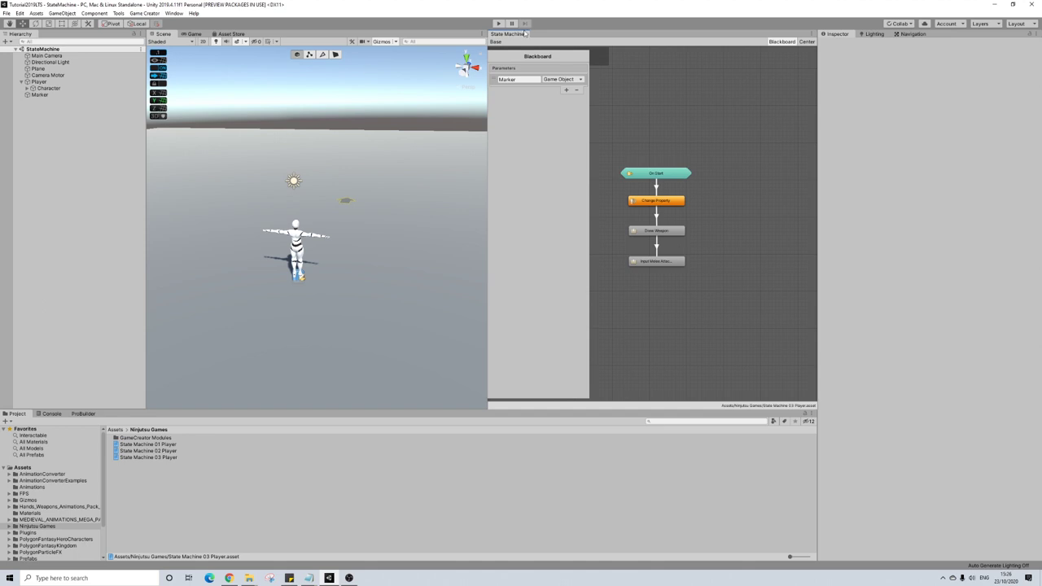
# - Enter Play mode to test the State Machine 03 Player graph
pyautogui.click(499, 23)
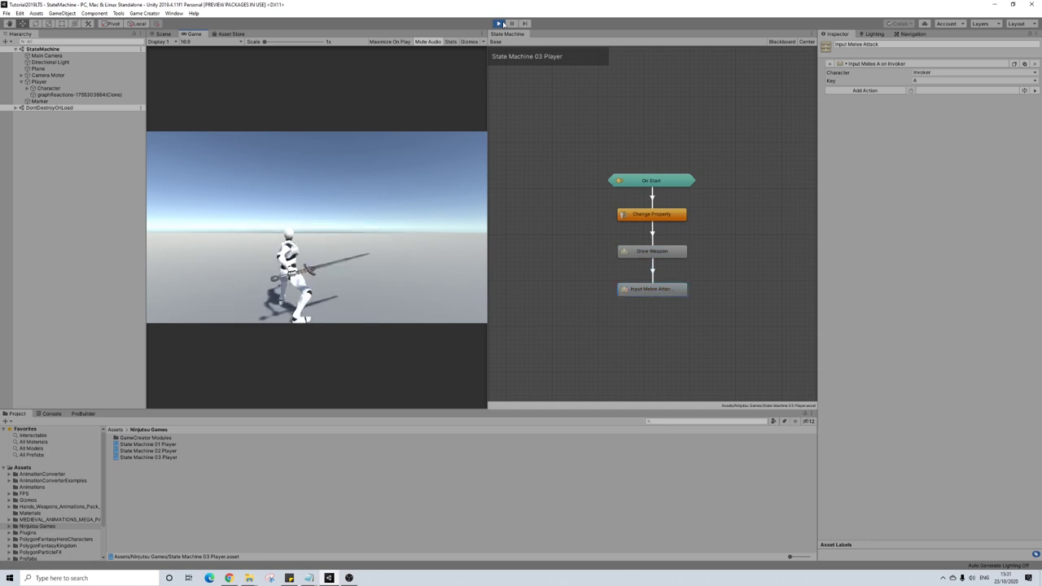
# - Add a Change Invoker IsControllable action with Value Bool on to Input Melee Attack, then replay
pyautogui.click(501, 24)
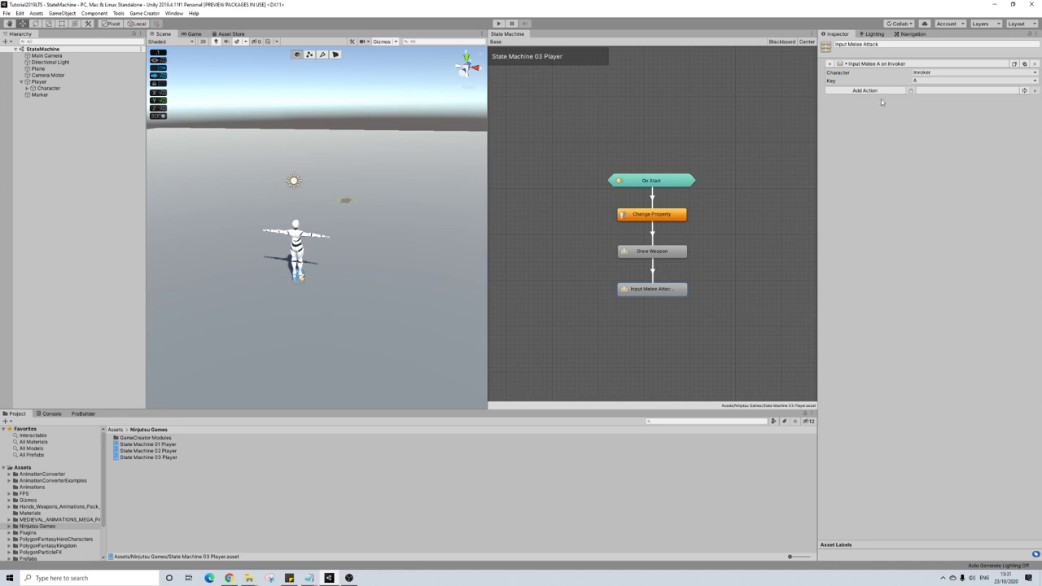
pyautogui.click(851, 90)
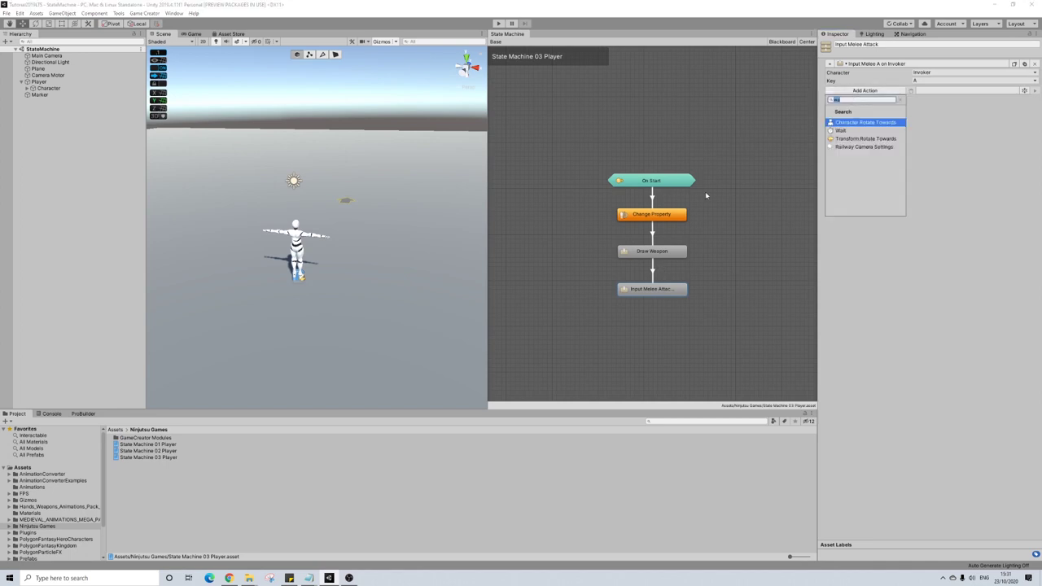
pyautogui.click(665, 217)
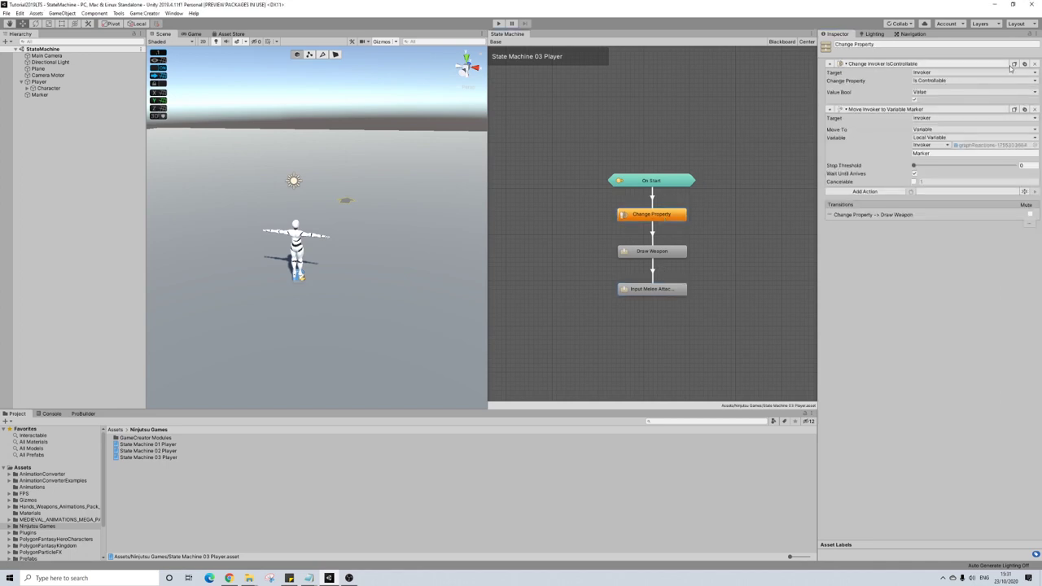
pyautogui.click(914, 99)
pyautogui.click(782, 144)
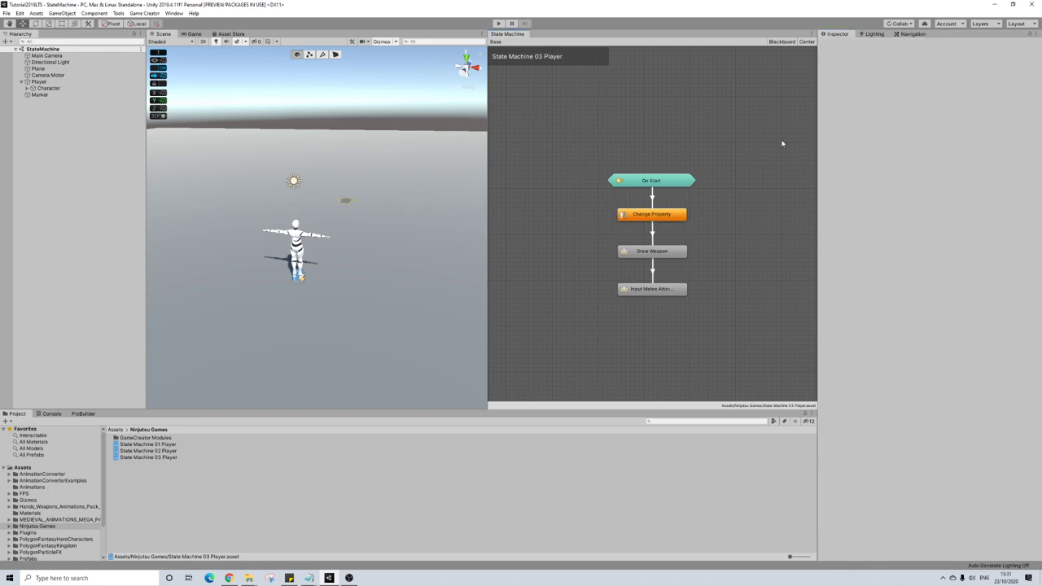
pyautogui.click(660, 287)
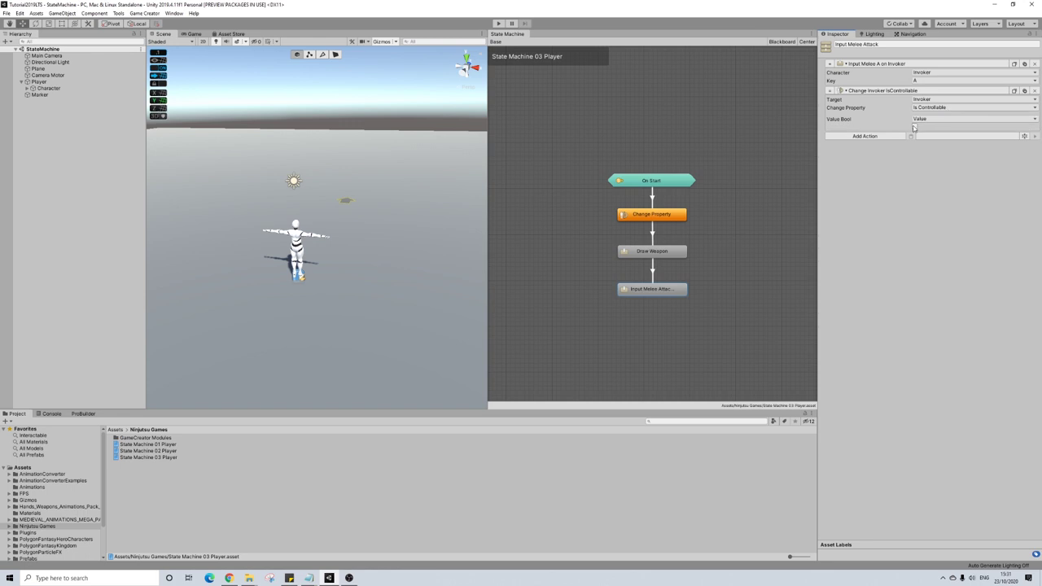
pyautogui.click(914, 127)
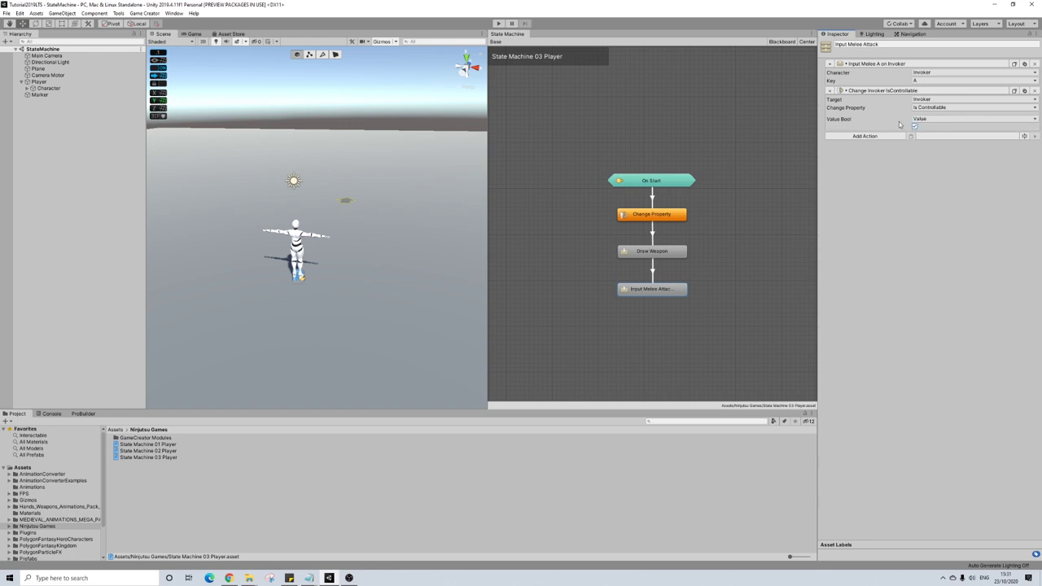
pyautogui.click(499, 23)
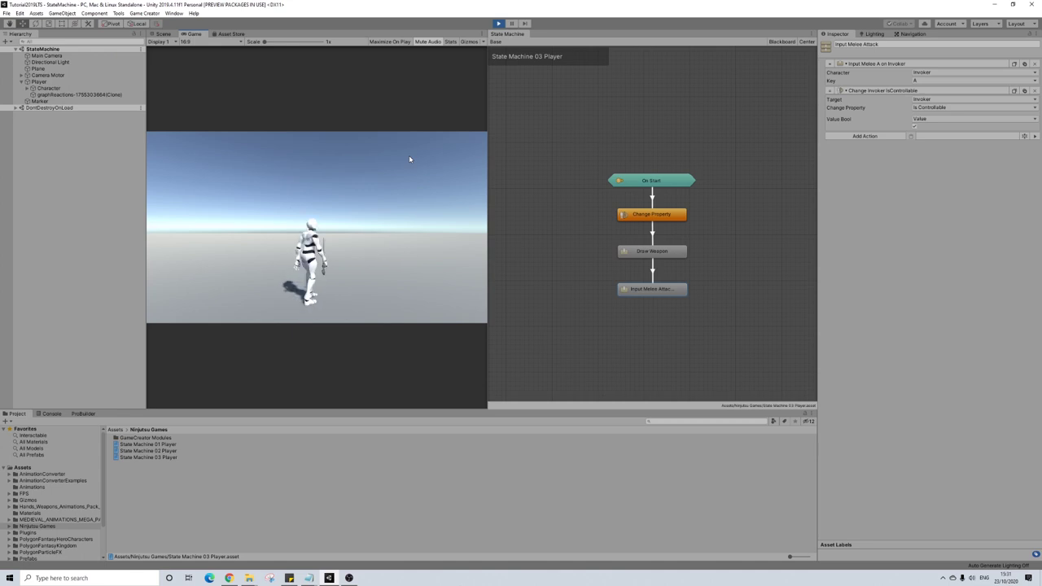
# - Exit Play mode and save the scene with File > Save
pyautogui.click(498, 23)
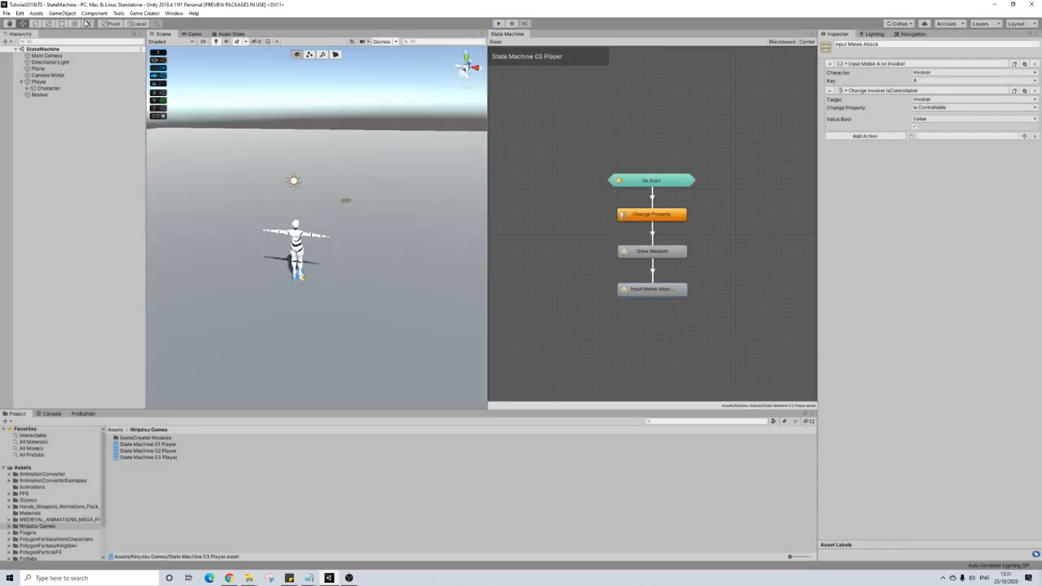
pyautogui.click(7, 13)
pyautogui.click(32, 42)
pyautogui.scroll(-3, 727, 255)
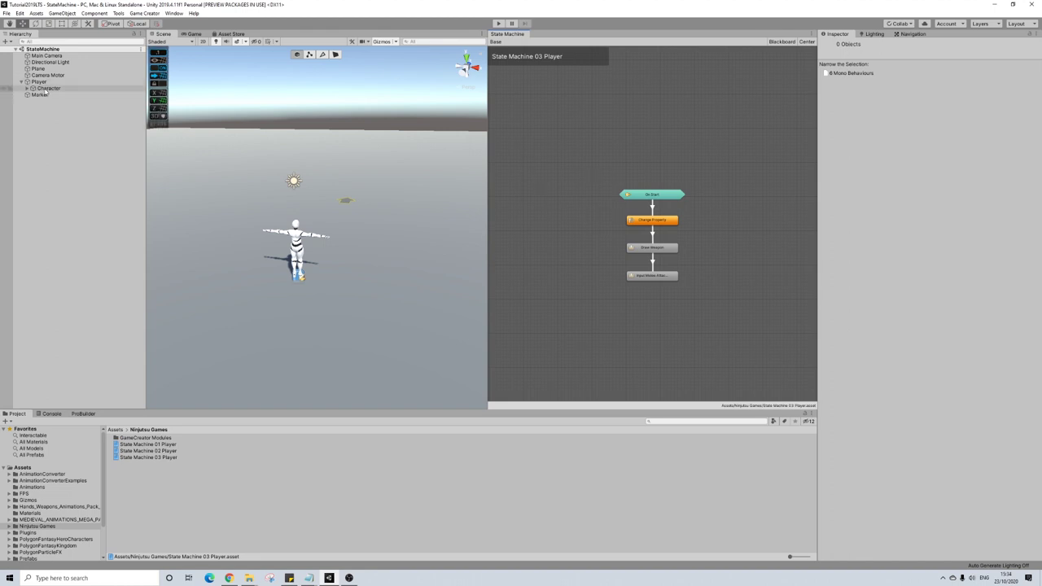
# - Reassign State Machine 02 Player to the Player's controller and open that graph
pyautogui.click(98, 83)
pyautogui.scroll(-3, 868, 399)
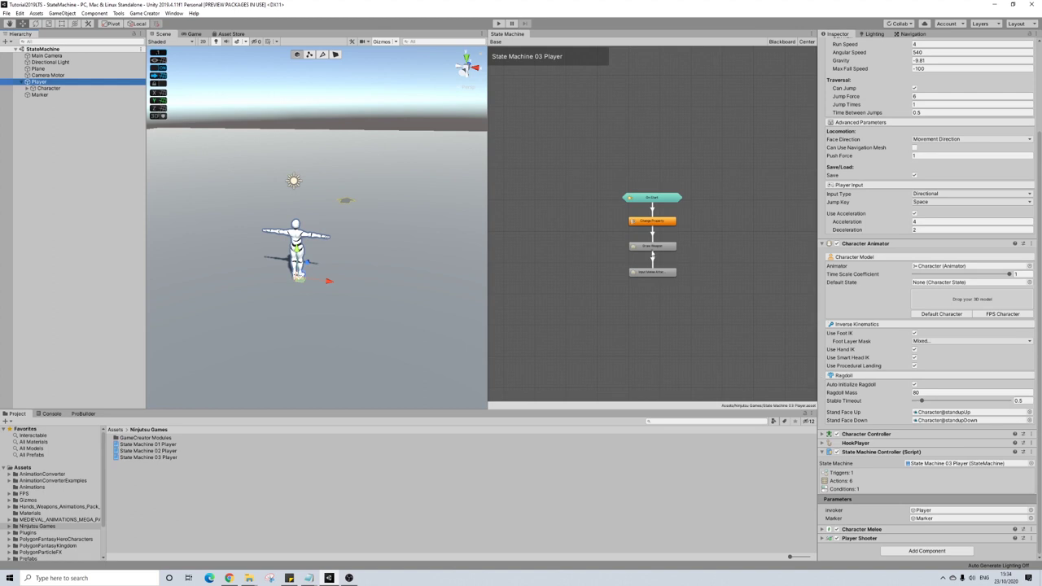
pyautogui.moveTo(155, 450); pyautogui.dragTo(955, 463)
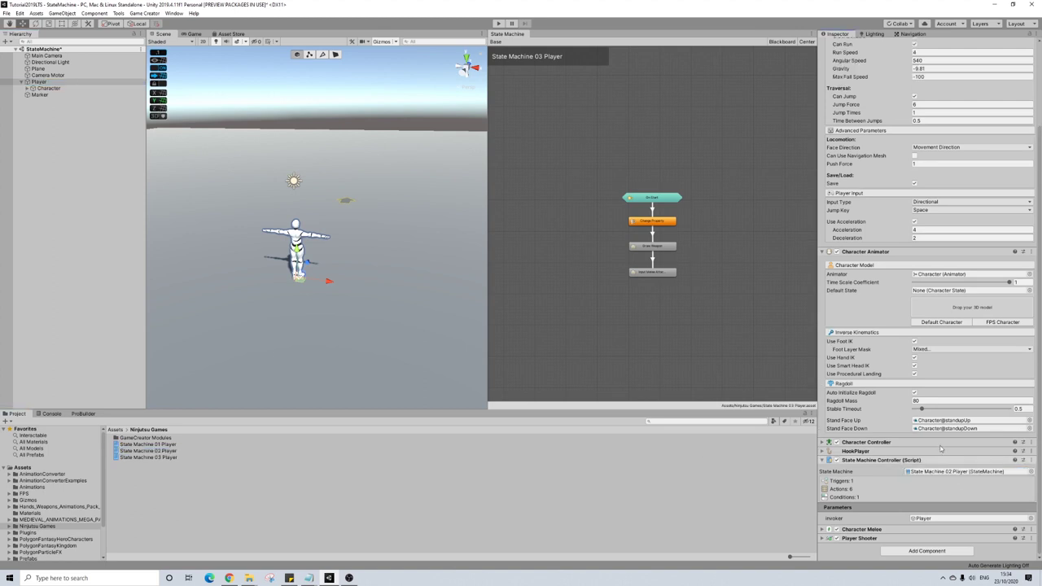
pyautogui.click(164, 453)
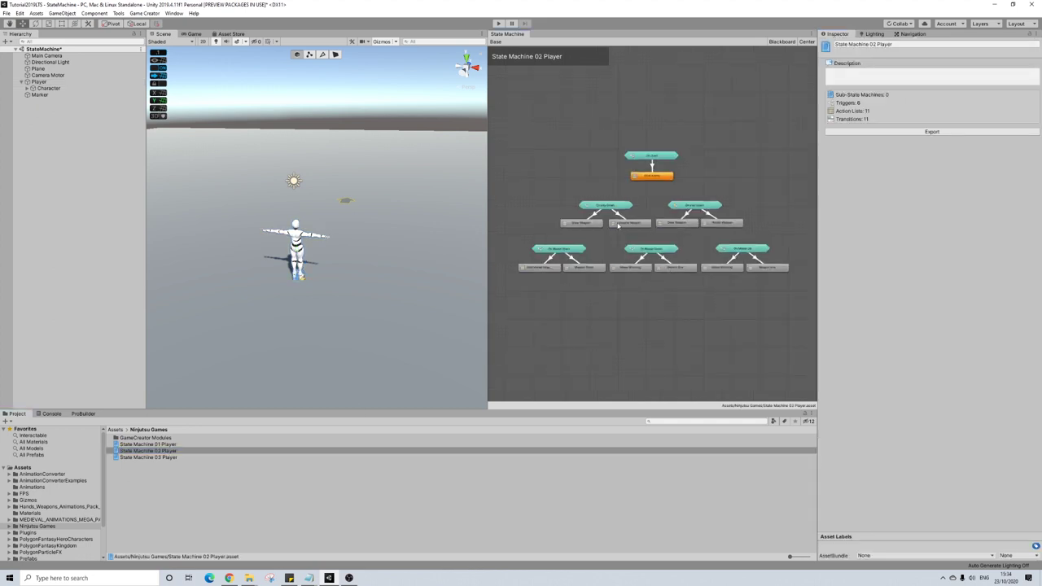
# - Play the game, trigger a melee attack with Space, and stop the run
pyautogui.click(498, 24)
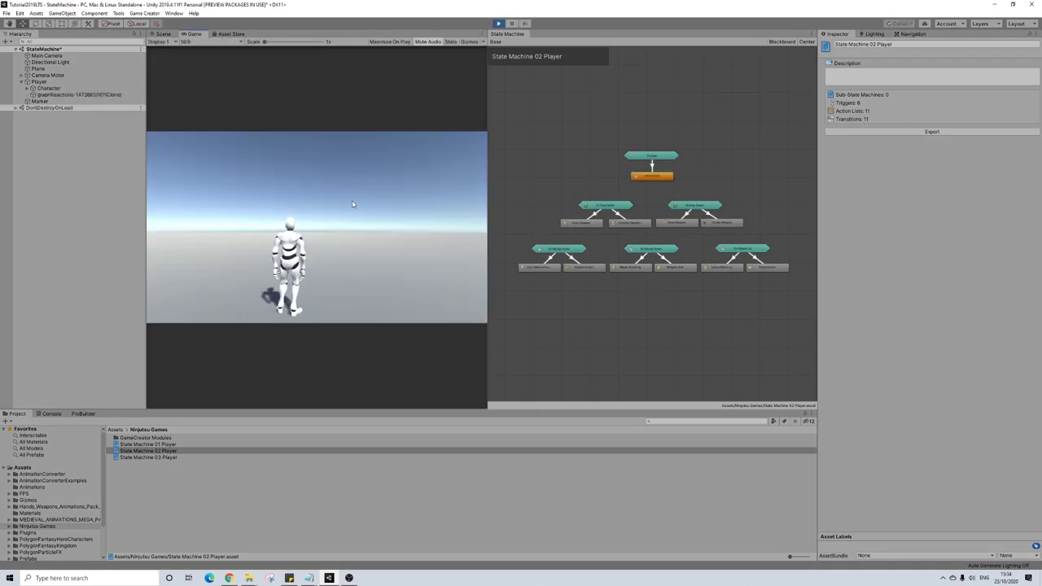
pyautogui.press('space')
pyautogui.click(500, 25)
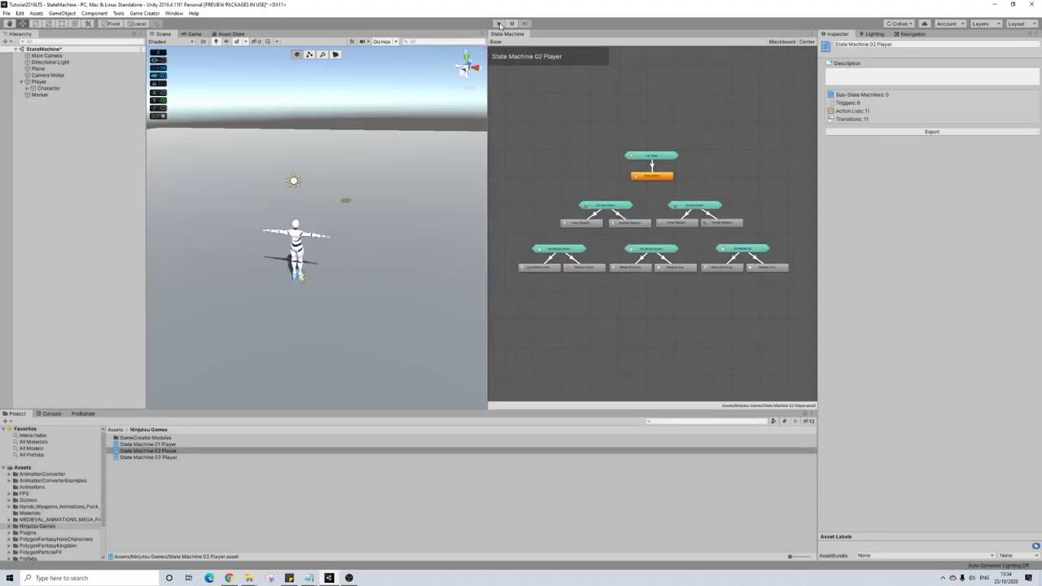
# - Box-select five nodes in the State Machine 02 Player graph and copy them
pyautogui.click(735, 308)
pyautogui.moveTo(774, 306); pyautogui.dragTo(512, 194)
pyautogui.rightClick(610, 214)
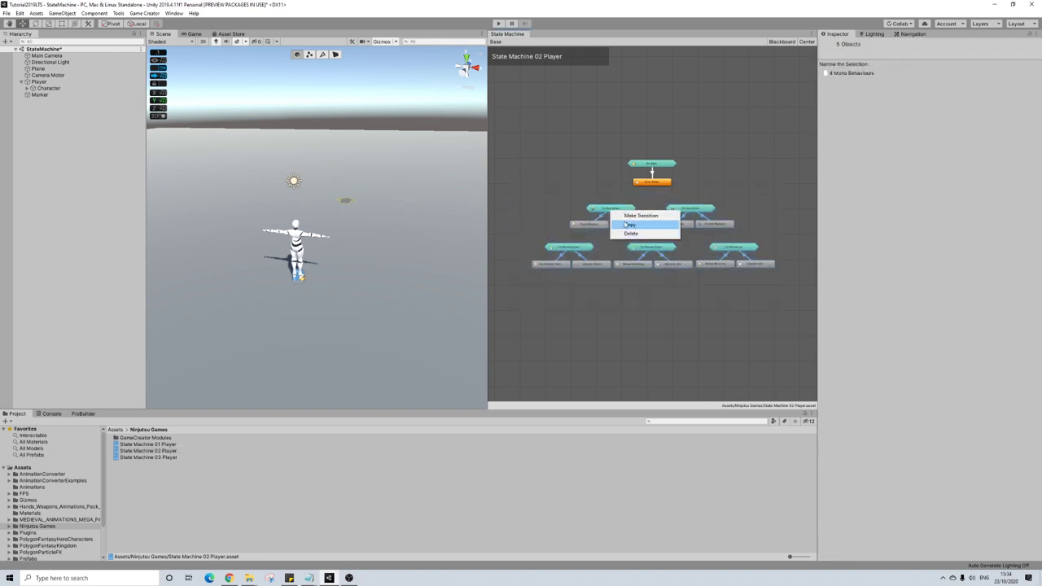
pyautogui.click(686, 300)
pyautogui.rightClick(677, 296)
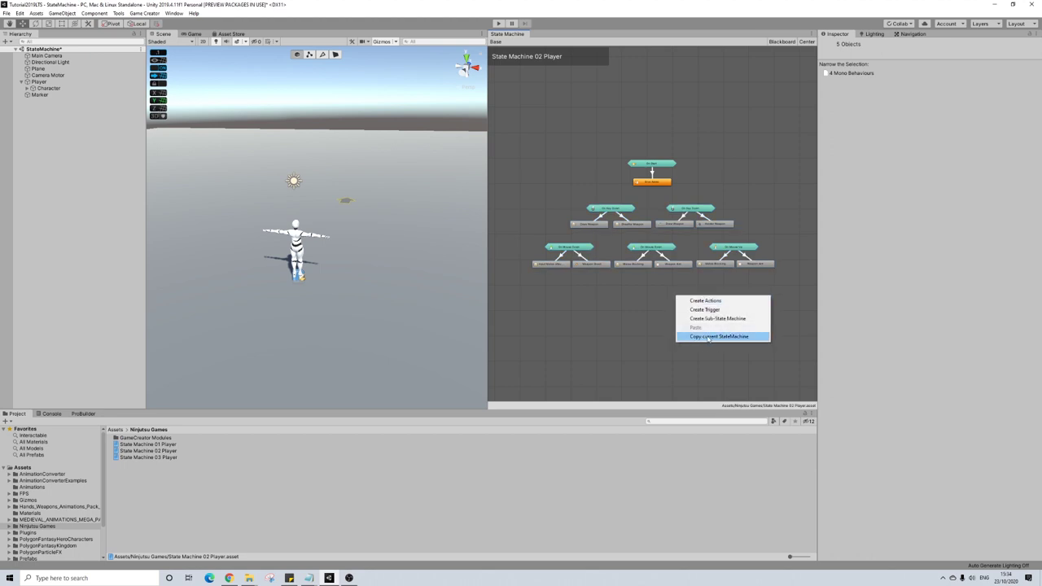
pyautogui.click(624, 306)
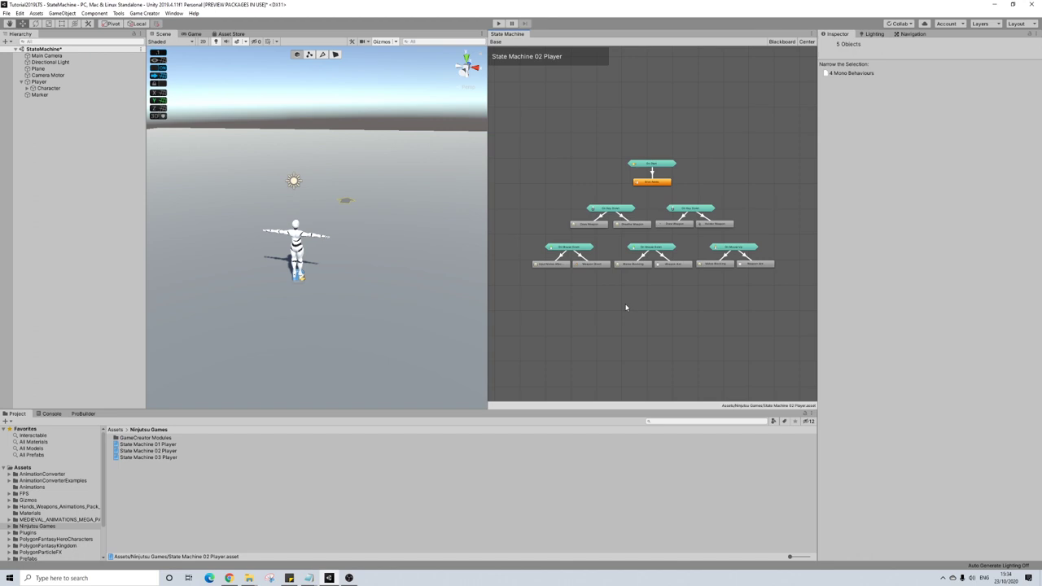